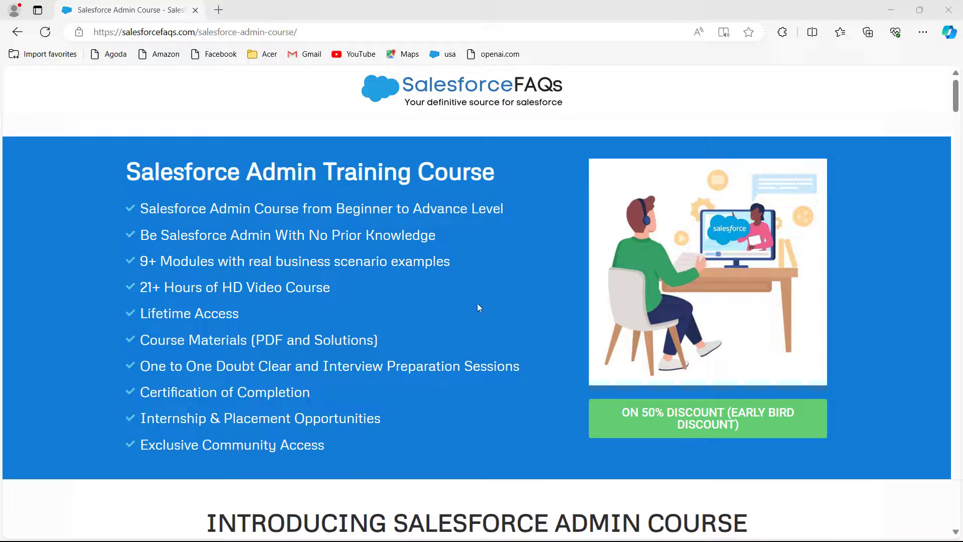
- Scroll through the SalesforceFAQs Salesforce Admin course page
left_click_drag(956, 107, 940, 437)
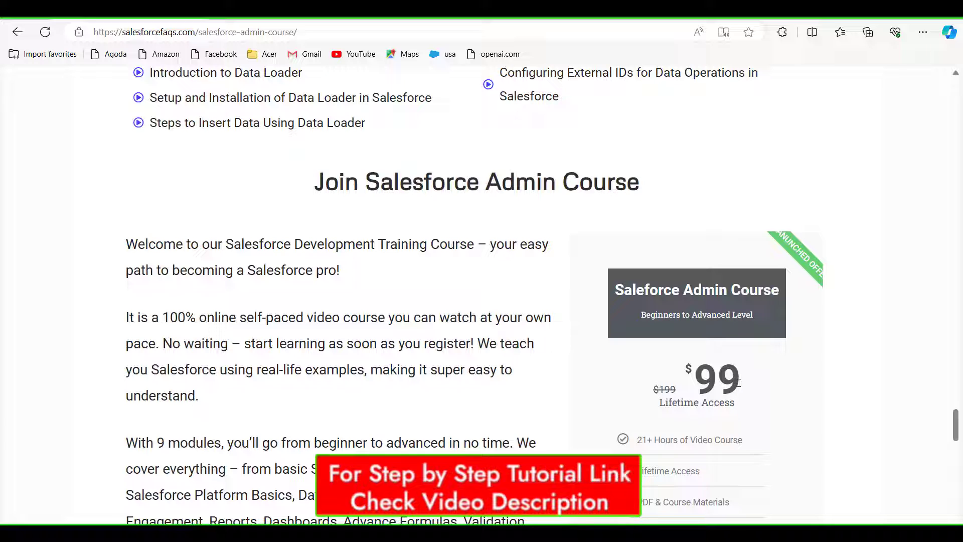
left_click_drag(956, 428, 959, 98)
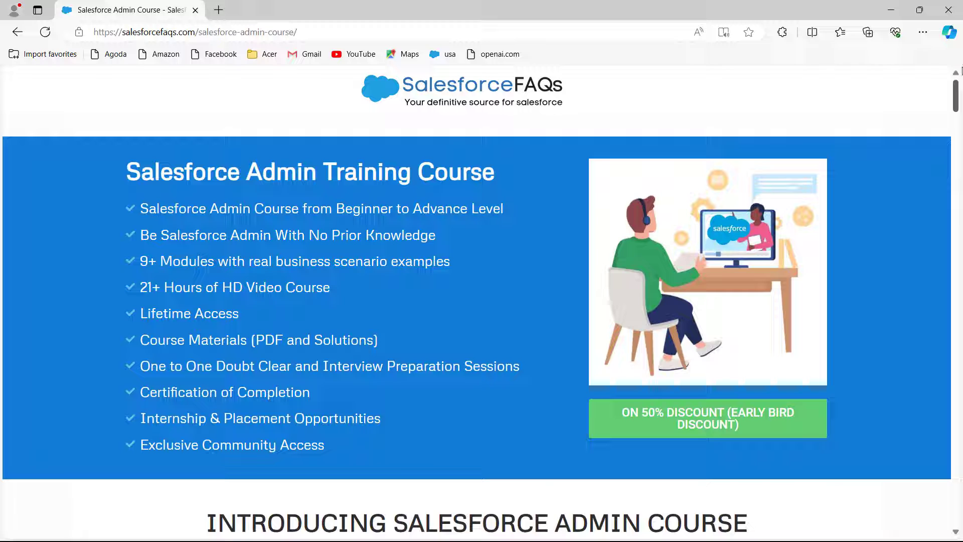
left_click_drag(961, 92, 959, 72)
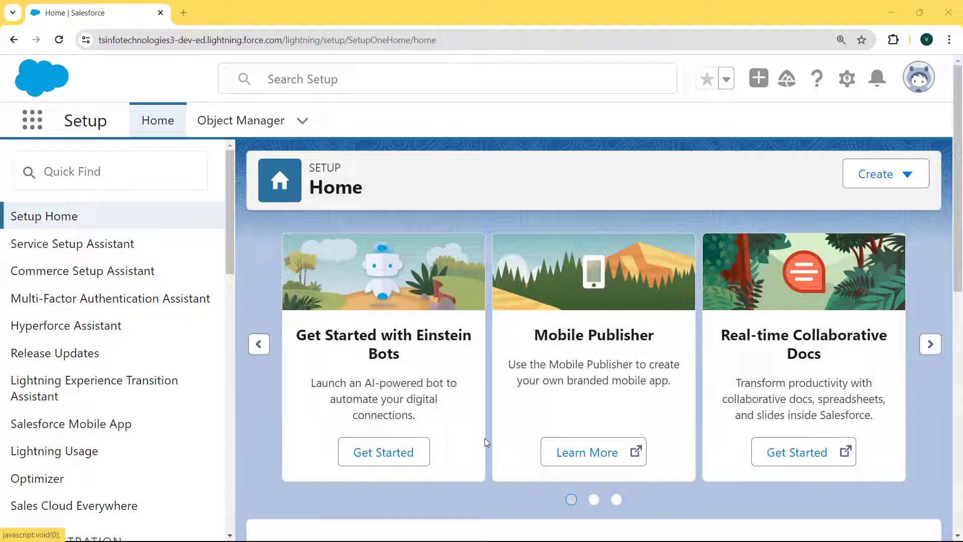
- In Object Manager, find Contact and start a new field from its Fields & Relationships
left_click(847, 82)
left_click(766, 143)
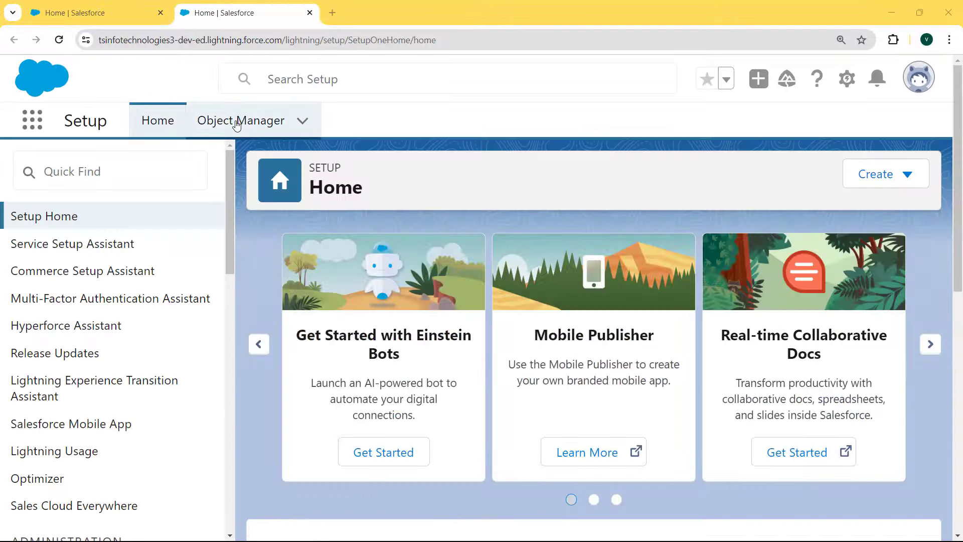
left_click(237, 123)
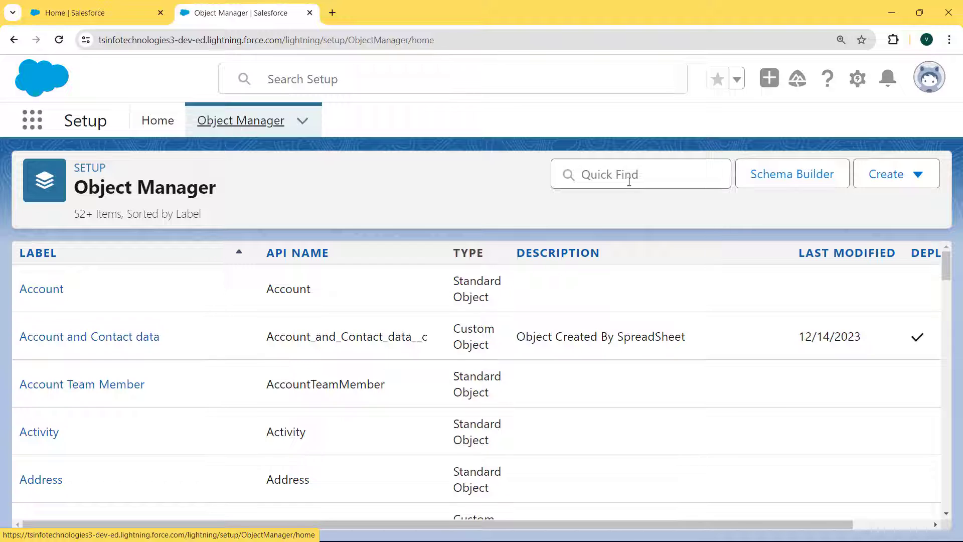
left_click(629, 180)
type("contact")
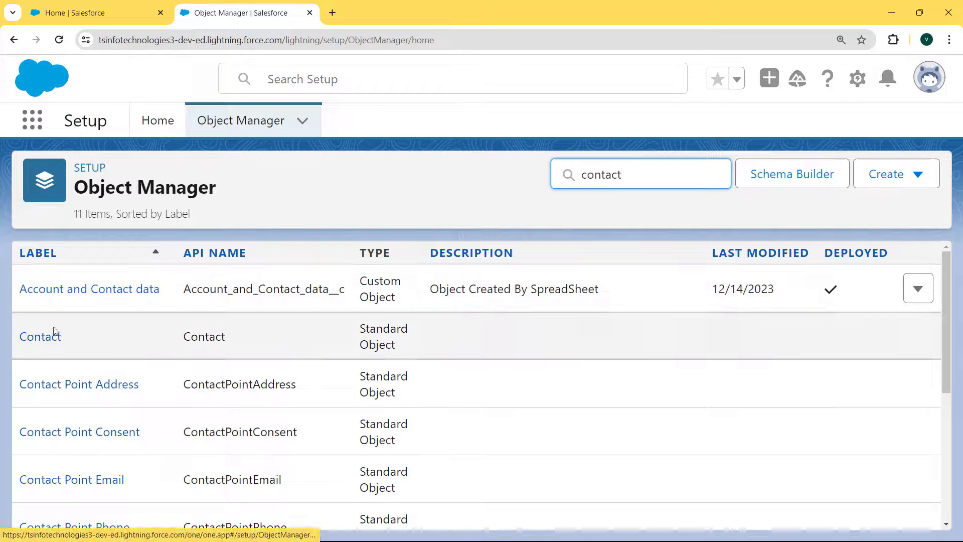
left_click(55, 335)
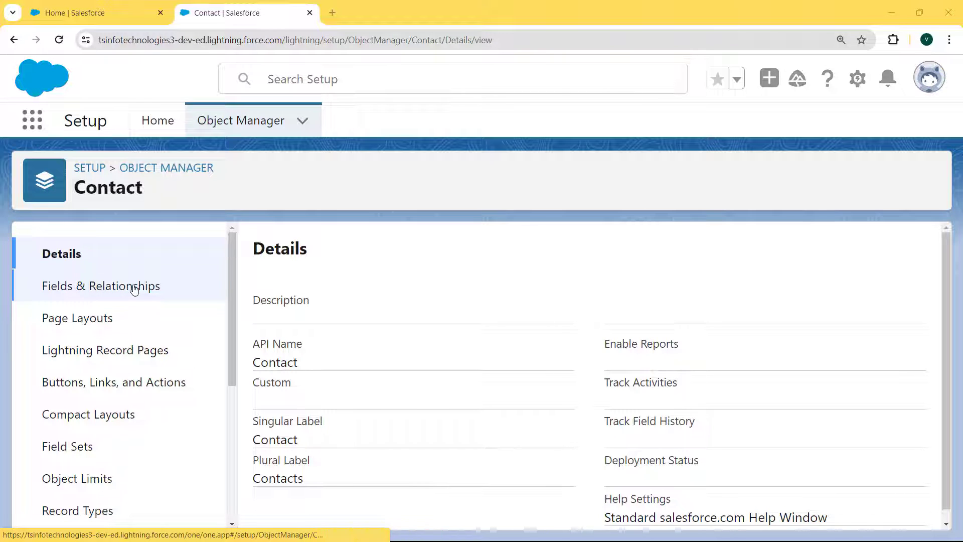
left_click(134, 290)
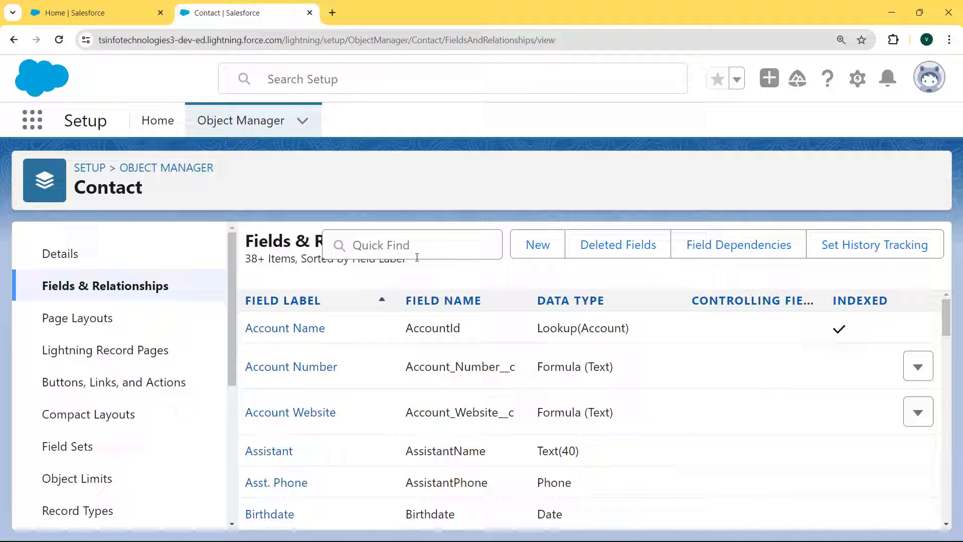
left_click(524, 252)
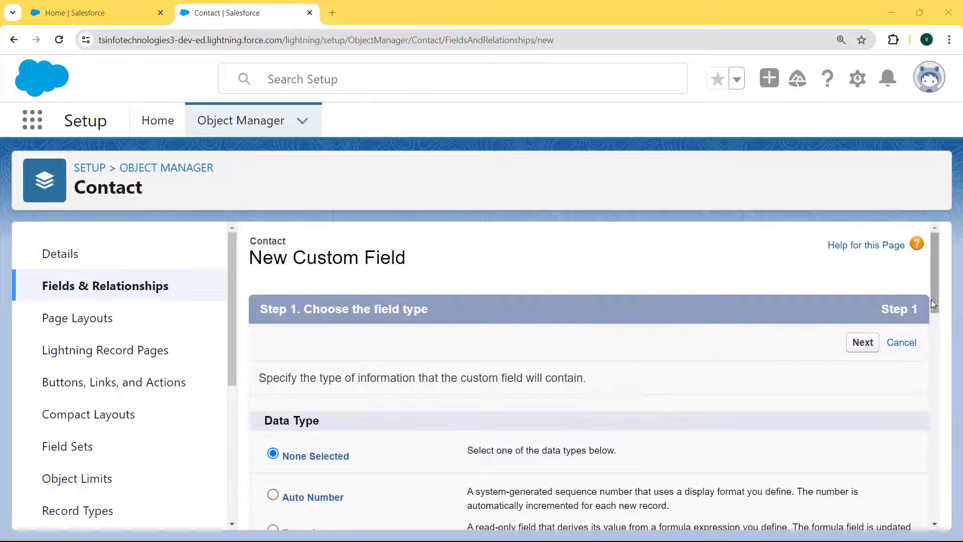
- Choose Formula as the new Contact field's type
left_click_drag(932, 296, 928, 503)
left_click(273, 337)
left_click(862, 508)
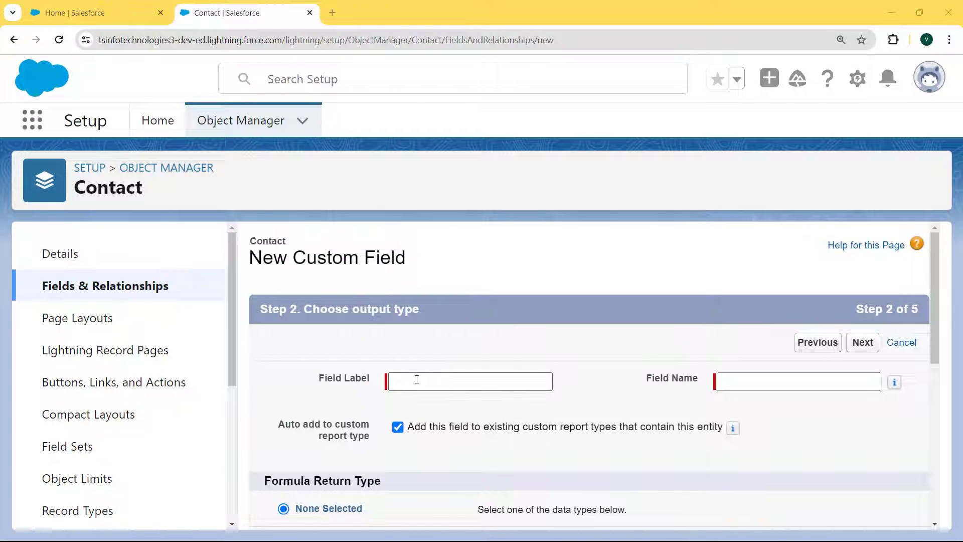
- Label the field 'Formula Field' with a Text return type
left_click(416, 380)
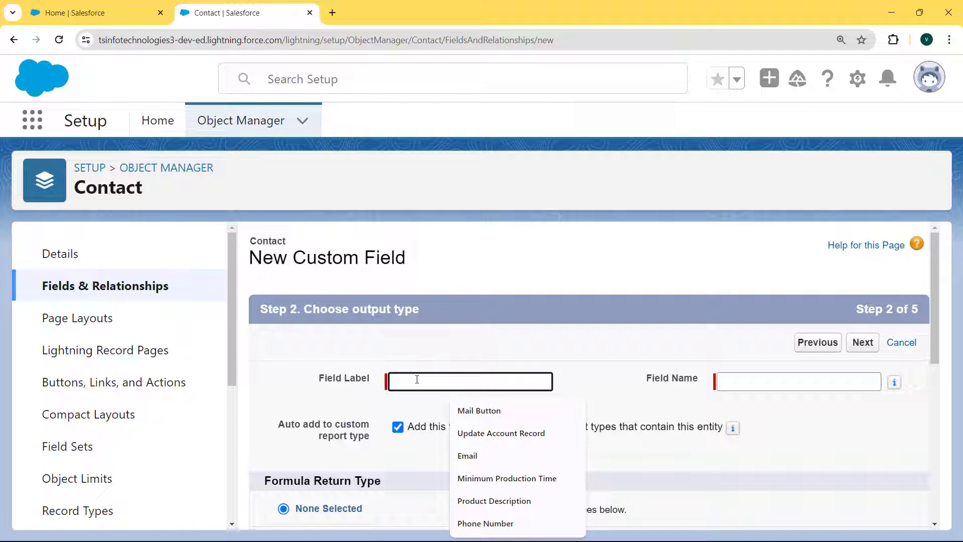
type("Formula Field")
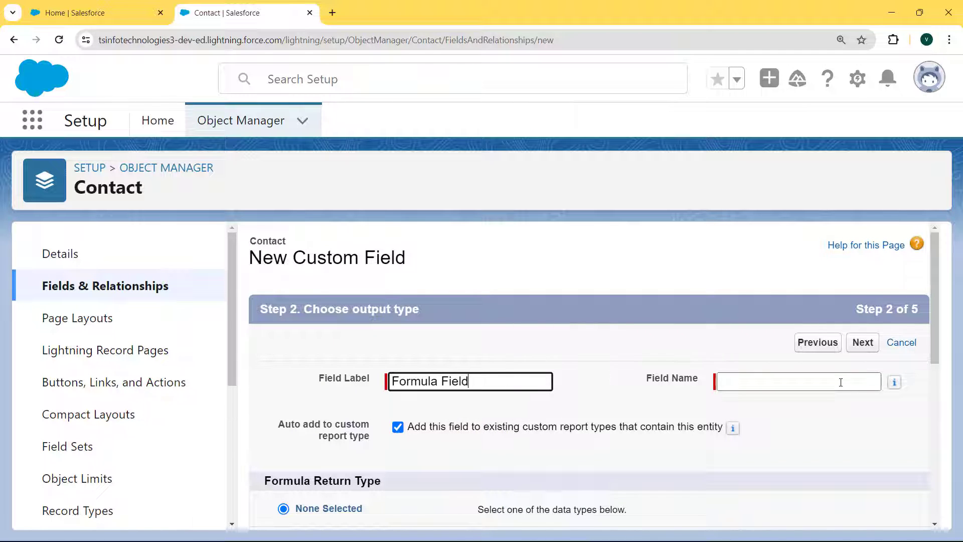
left_click(841, 382)
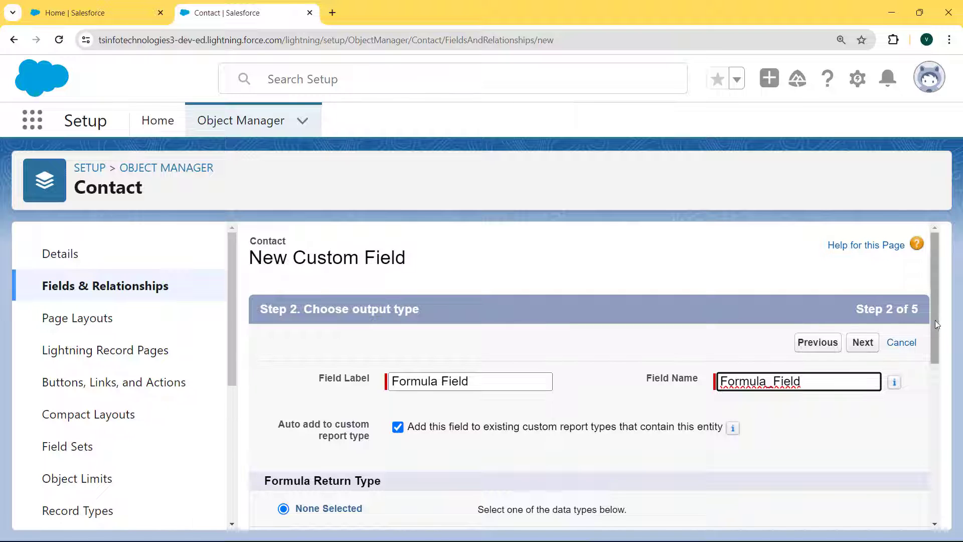
left_click_drag(935, 314, 931, 419)
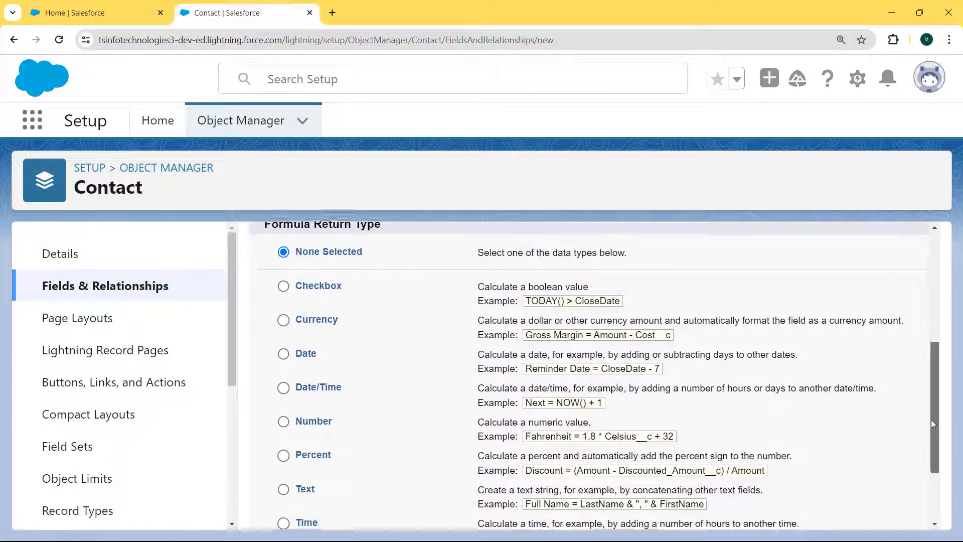
left_click(317, 492)
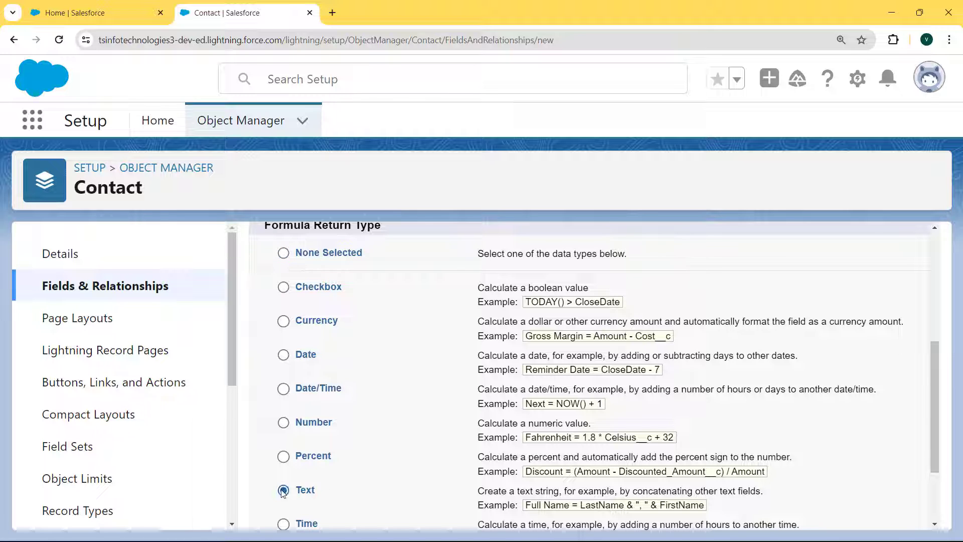
left_click_drag(936, 411, 940, 476)
left_click(863, 508)
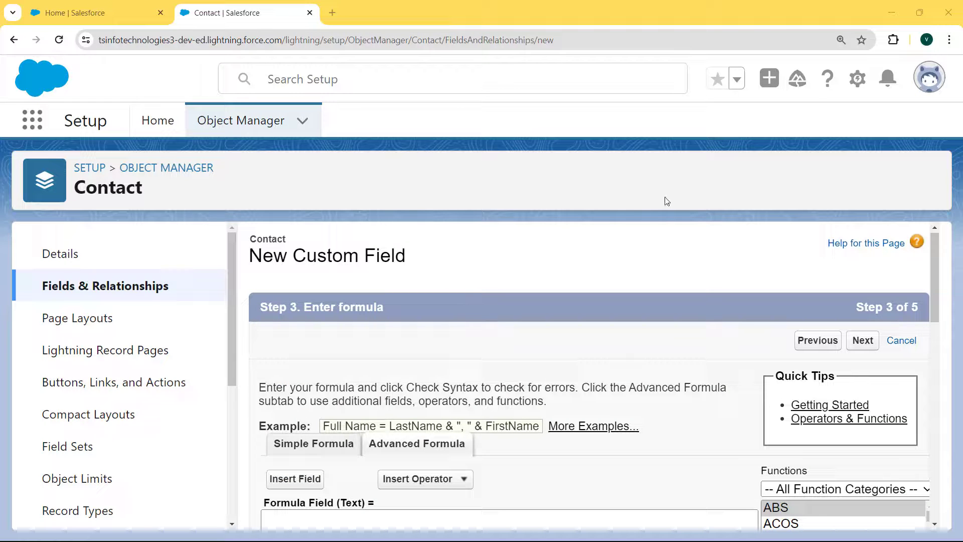
- Insert the parent Account's Website field into the formula as Account.Website
left_click_drag(935, 245, 934, 294)
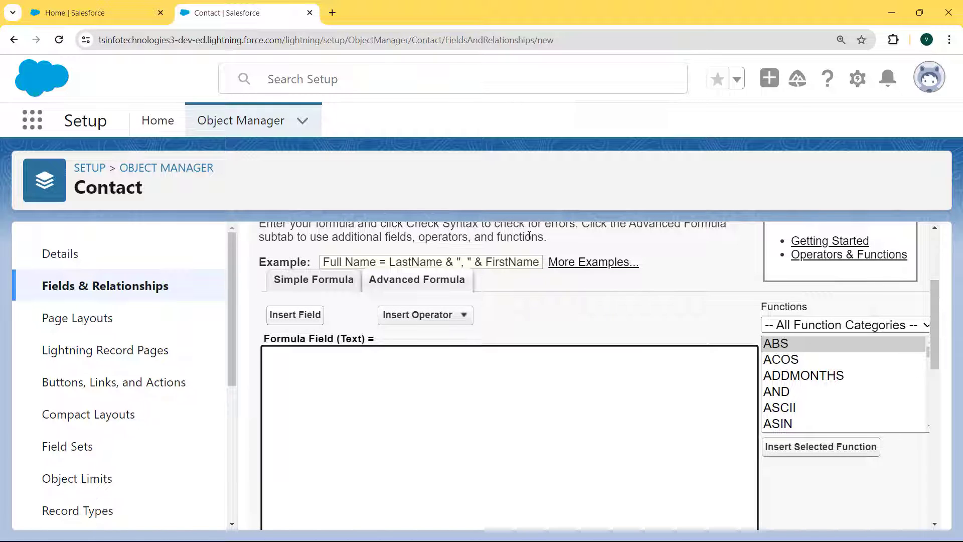
left_click(297, 316)
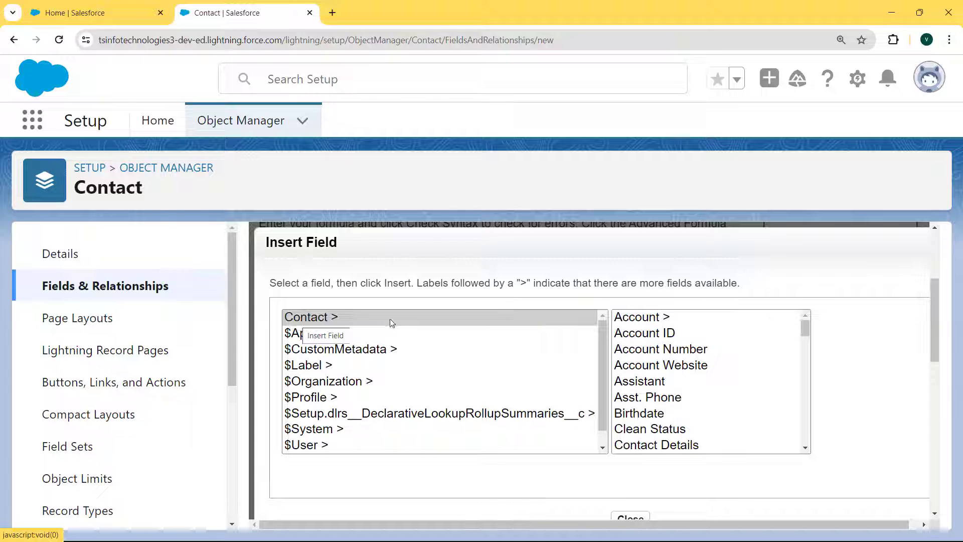
left_click(669, 320)
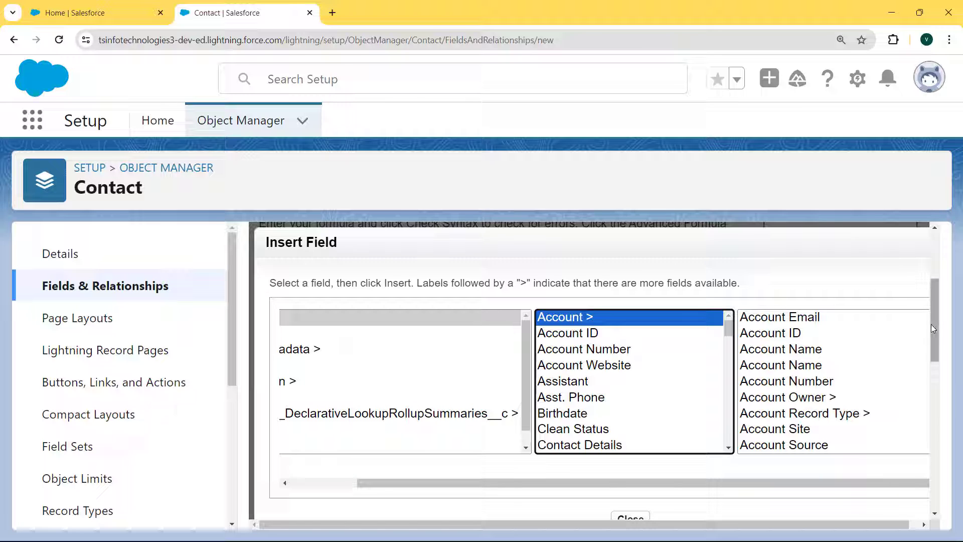
left_click_drag(934, 323, 934, 333)
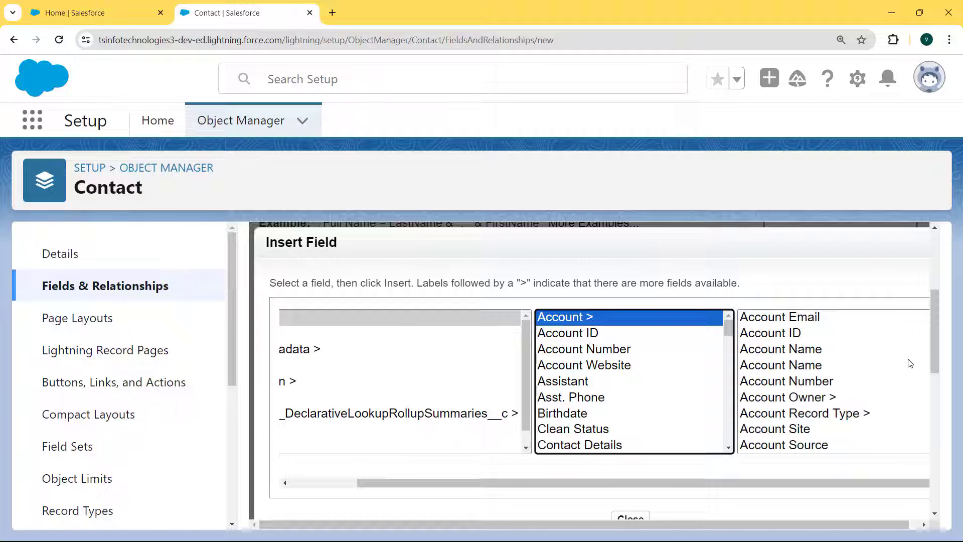
left_click(911, 397)
left_click(633, 430)
left_click(911, 417)
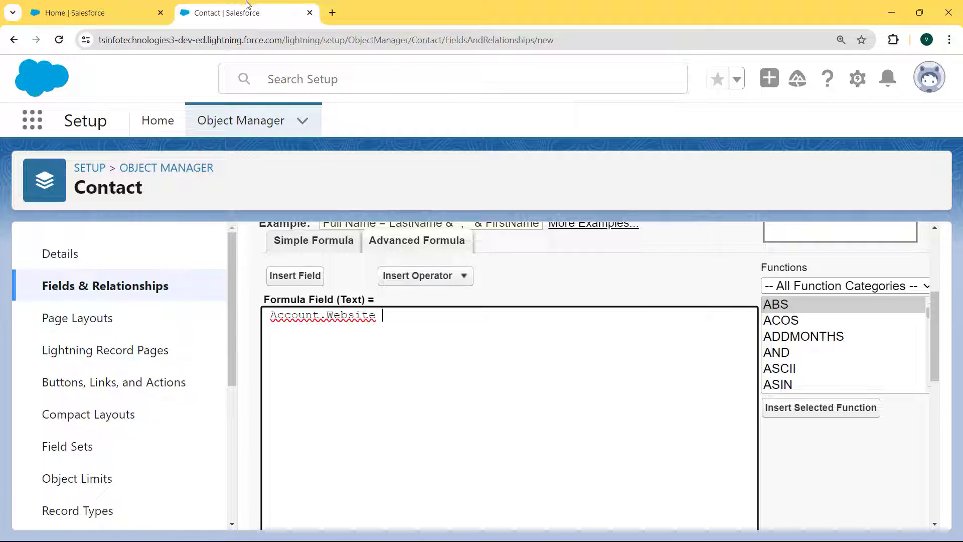
- Confirm the Account.Website formula and advance to field-level security
left_click_drag(384, 316, 272, 324)
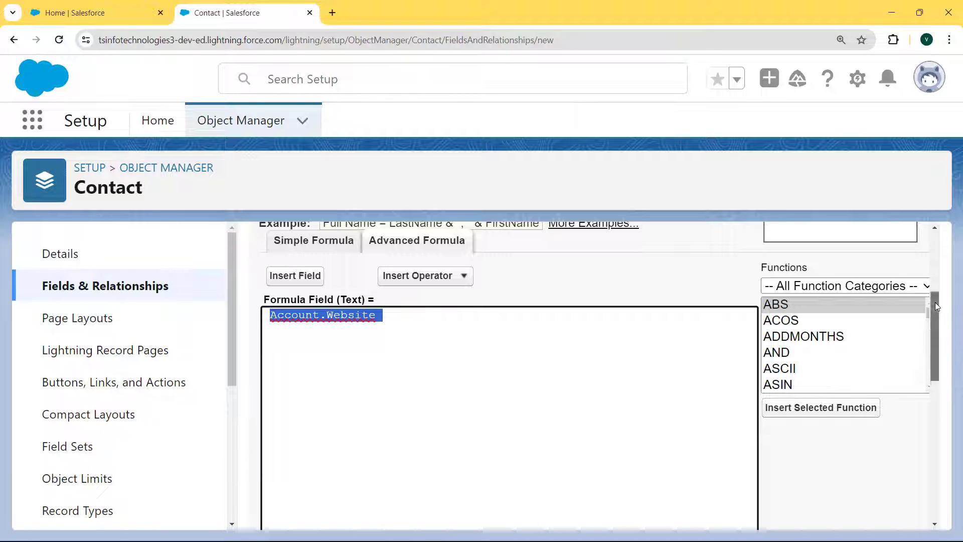
scroll(935, 302, "down", 5)
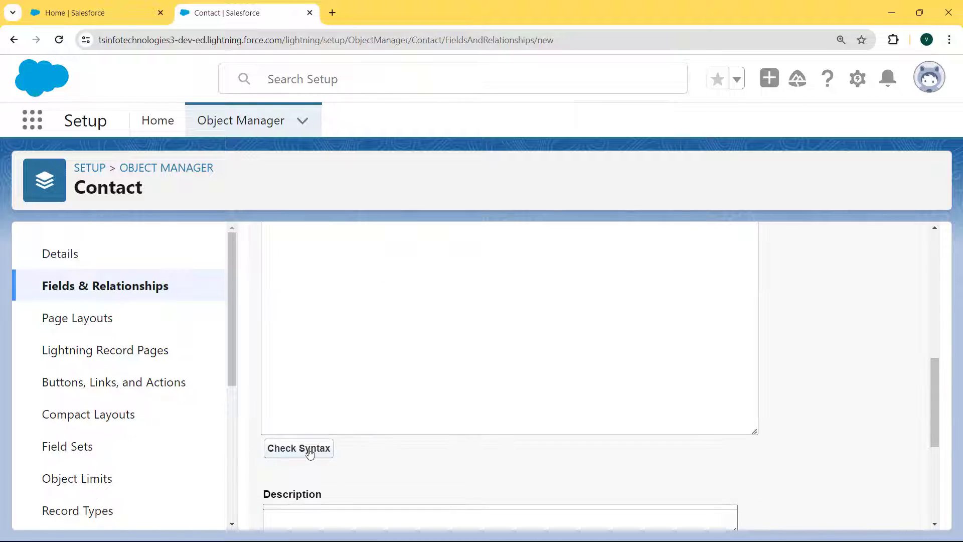
scroll(916, 291, "up", 5)
left_click_drag(934, 281, 936, 477)
left_click(862, 497)
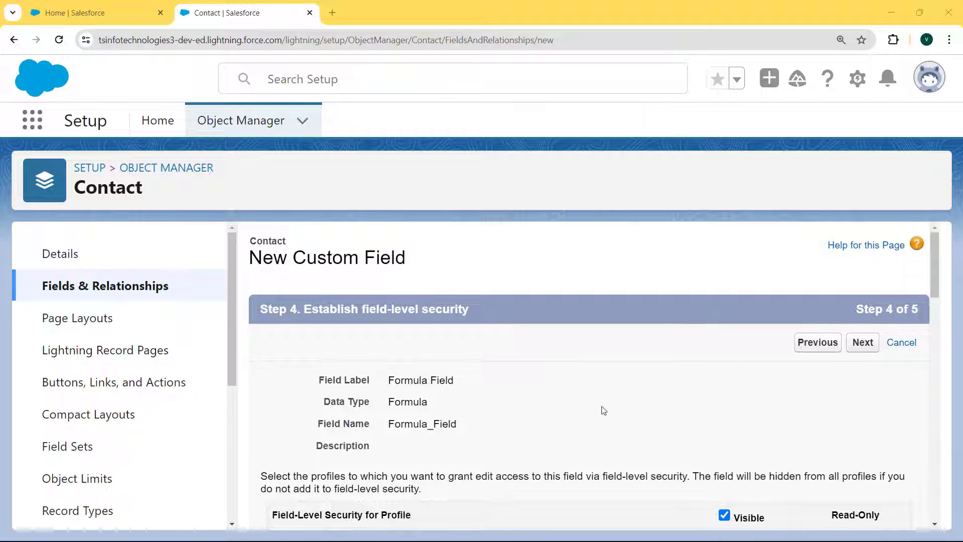
- Pass the field-level security step and save the new Formula Field on Contact
left_click(864, 350)
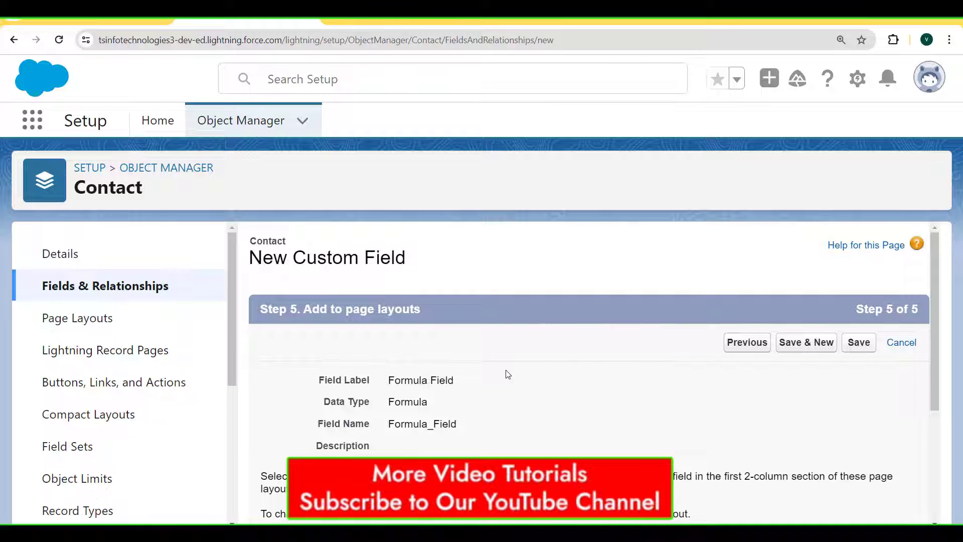
left_click(862, 344)
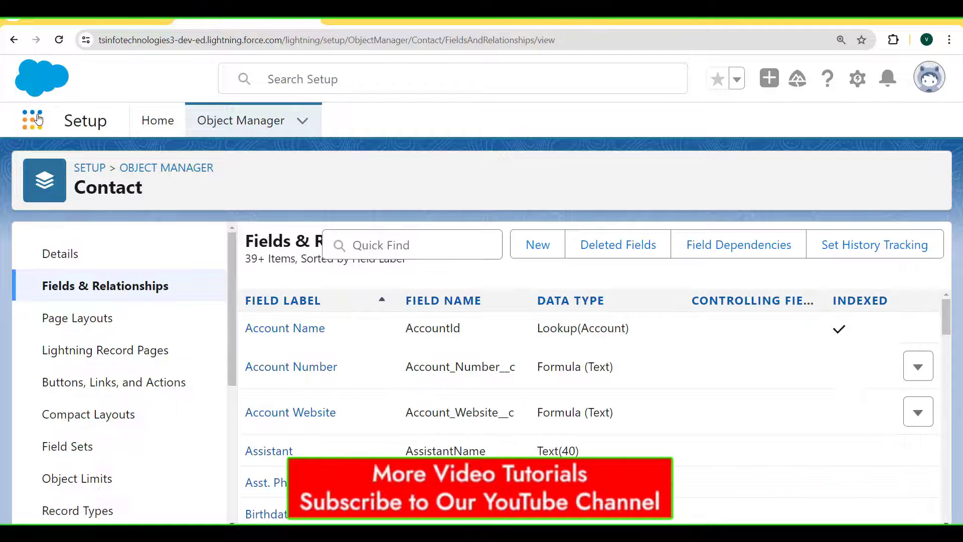
- Find Accounts via App Launcher and open the Software subscription account
left_click(33, 119)
type("acc")
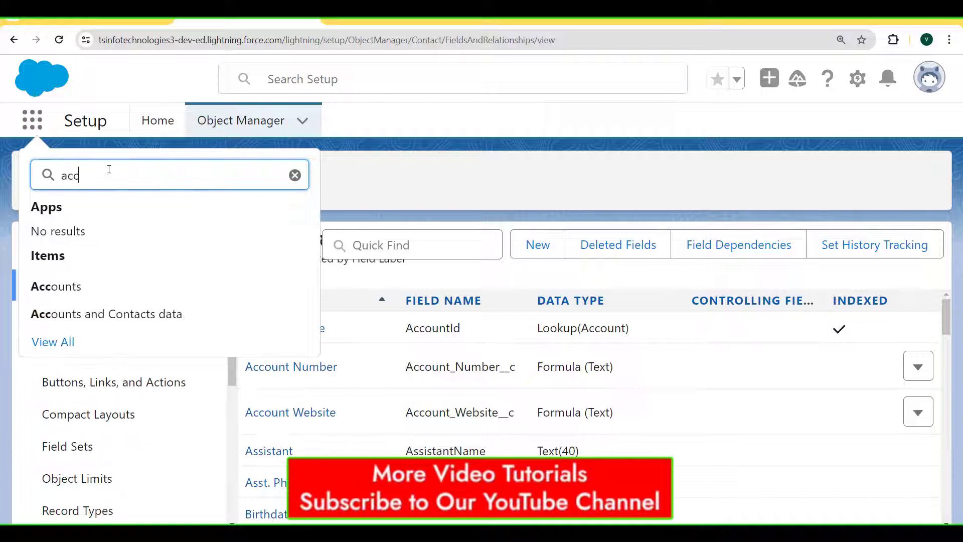
type("ount")
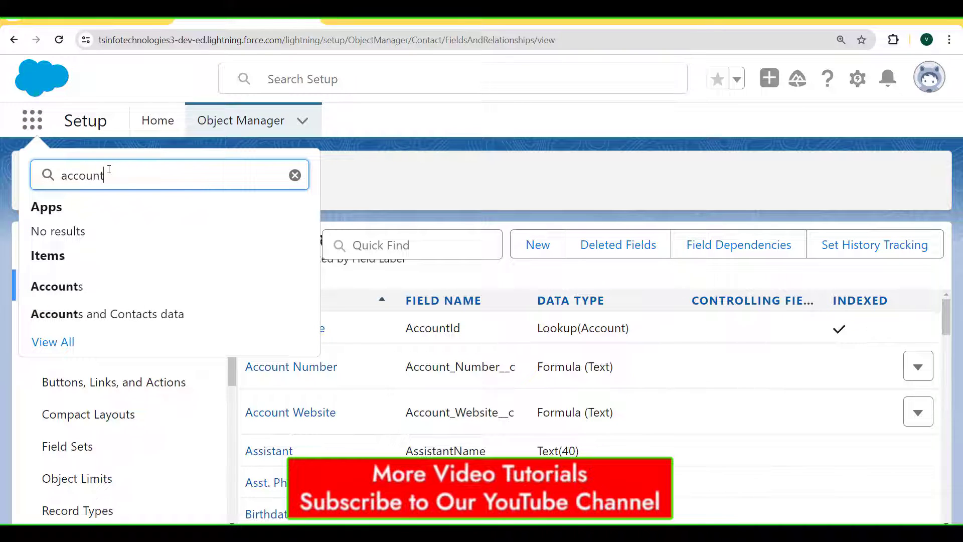
left_click(67, 286)
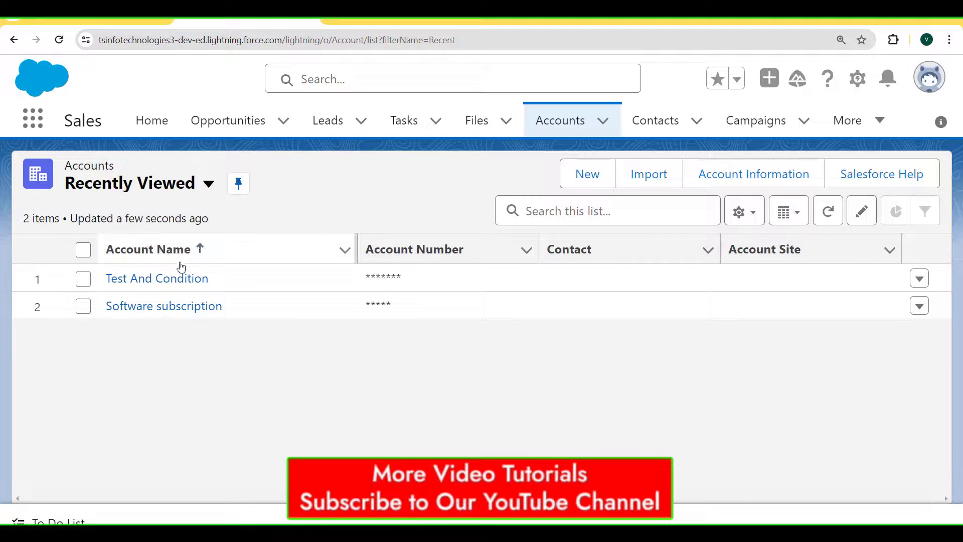
left_click(163, 307)
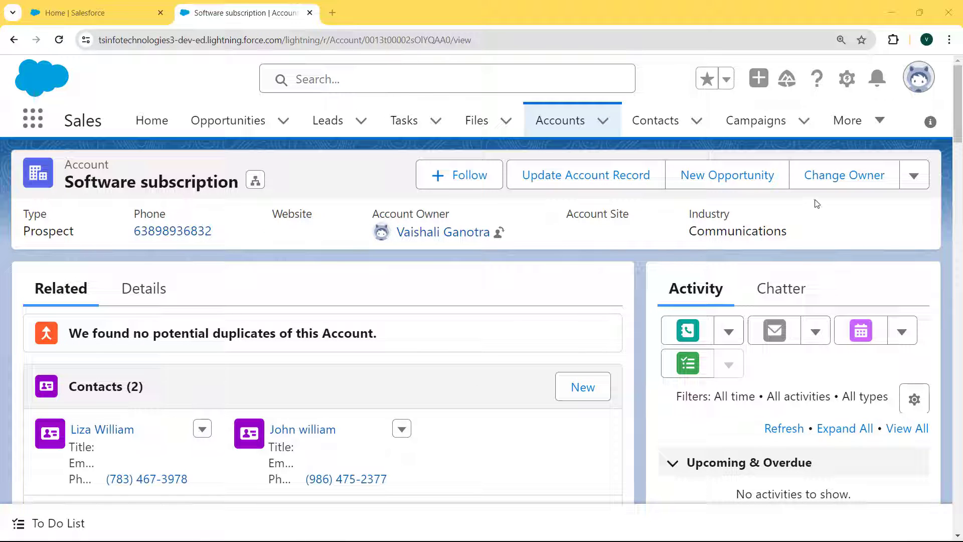
- Open a linked contact and inspect its blank Account Website field
scroll(189, 232, "down", 3)
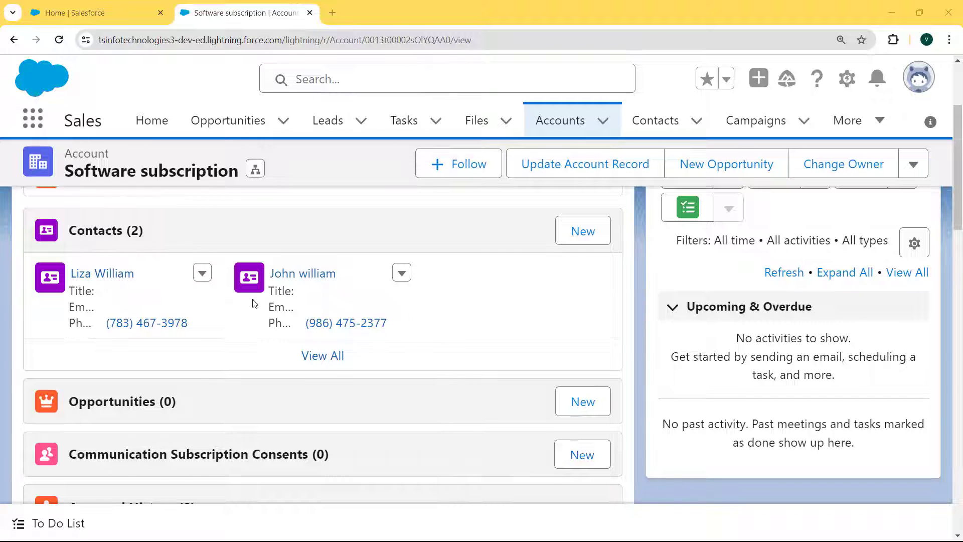
left_click(293, 274)
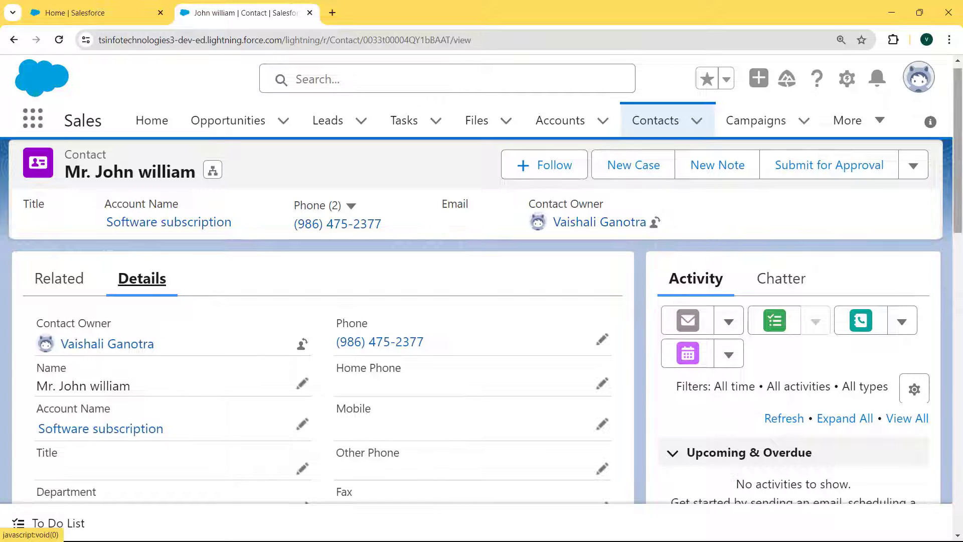
scroll(959, 302, "down", 5)
scroll(959, 301, "down", 1)
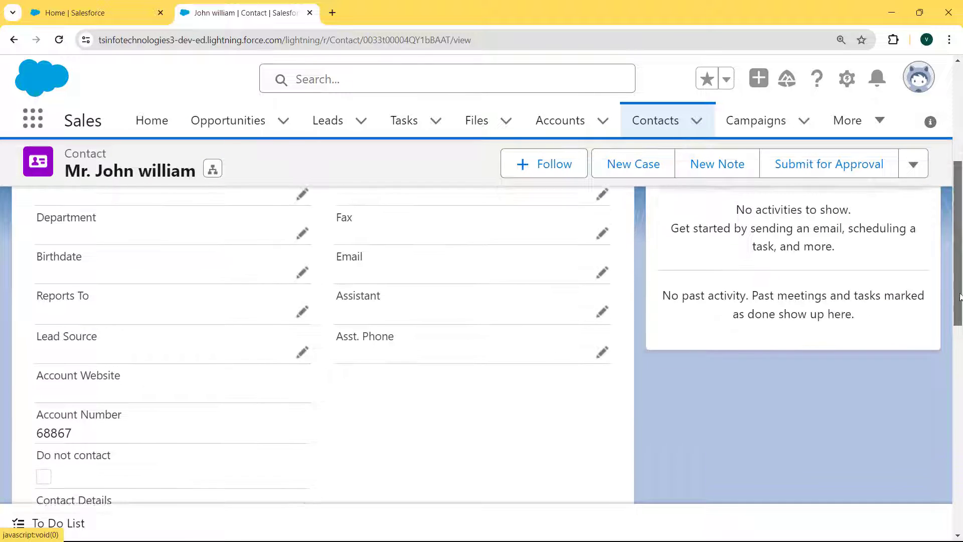
left_click_drag(133, 369, 35, 371)
left_click(53, 374)
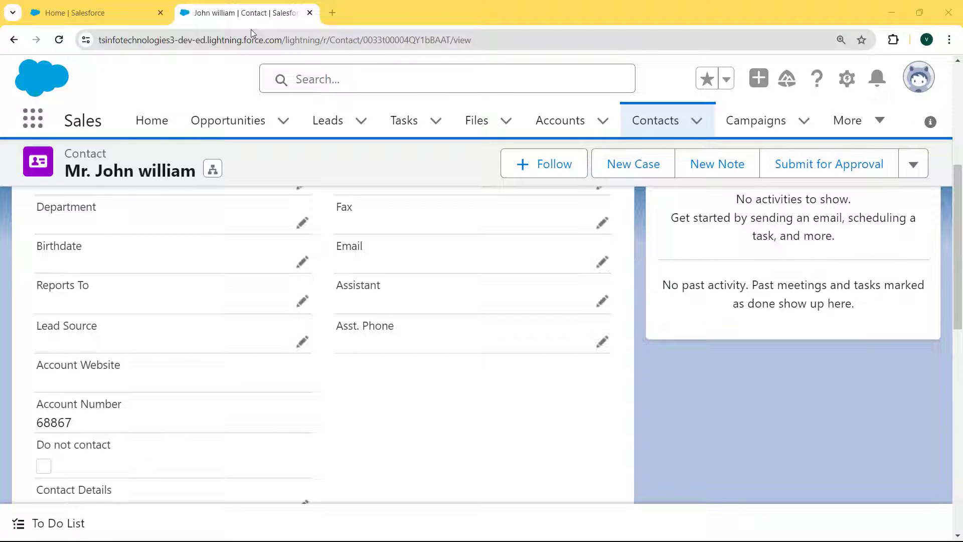
left_click(918, 77)
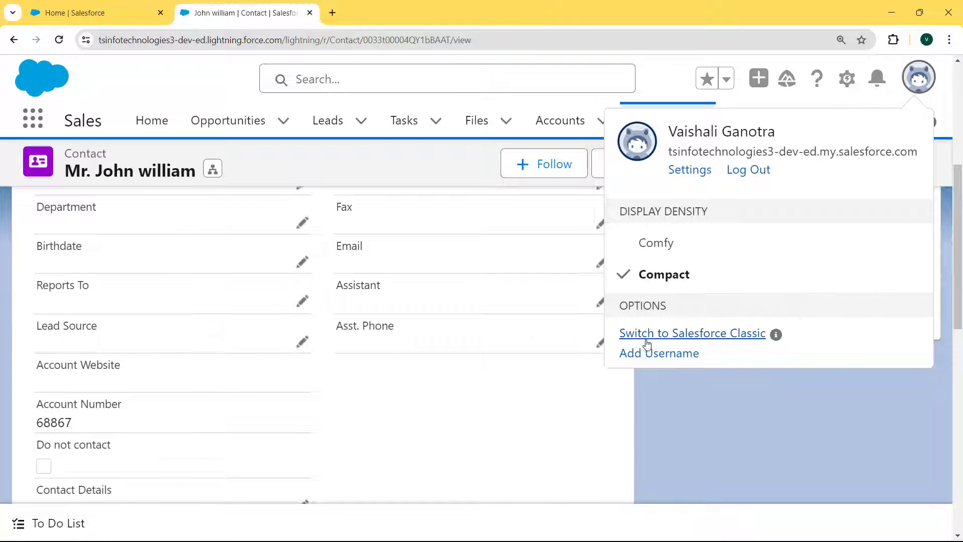
- Switch to Salesforce Classic and open the objects list from Setup
left_click(726, 335)
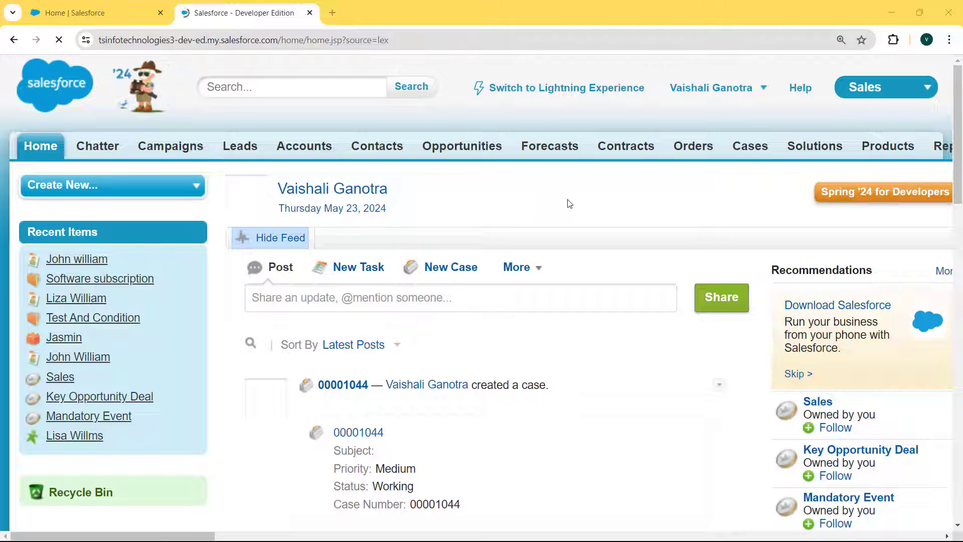
left_click(762, 88)
left_click(619, 146)
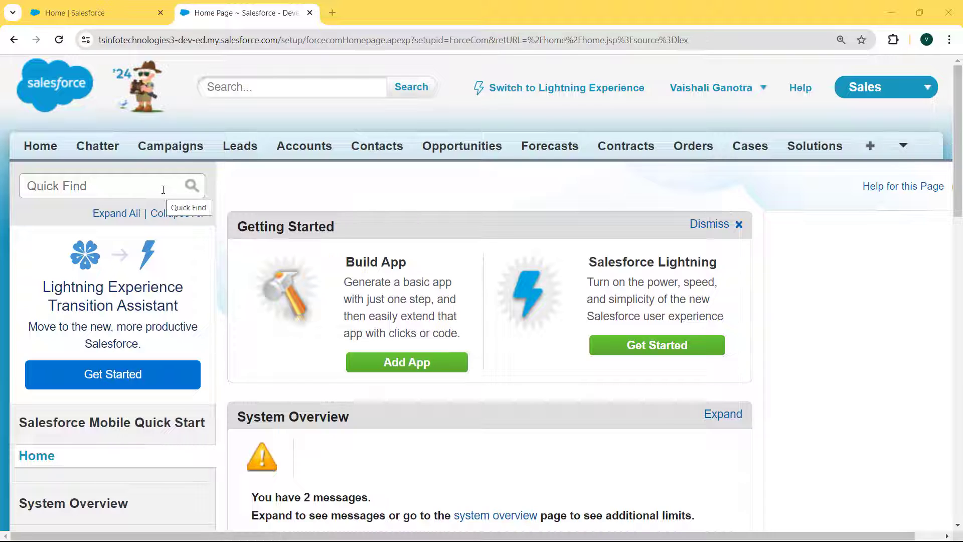
left_click(140, 187)
type("object")
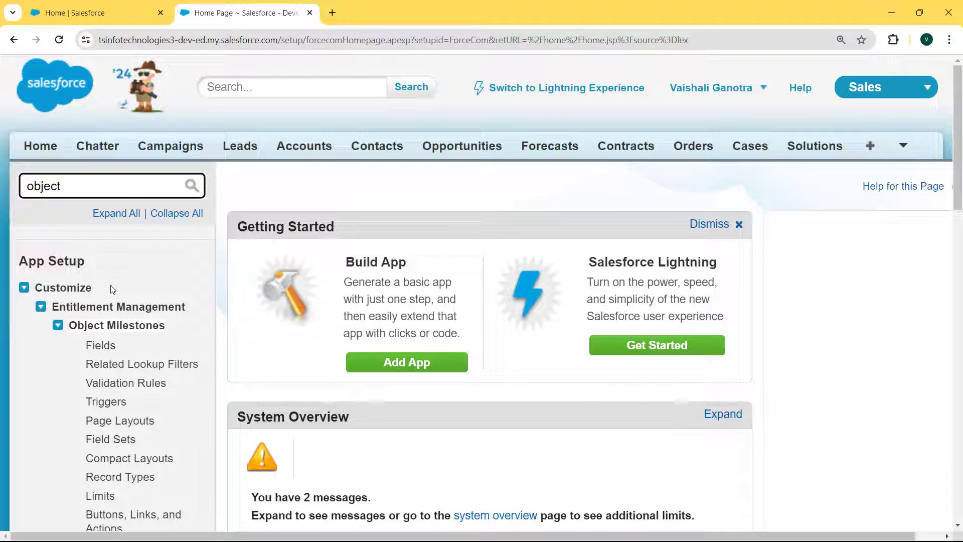
left_click(23, 288)
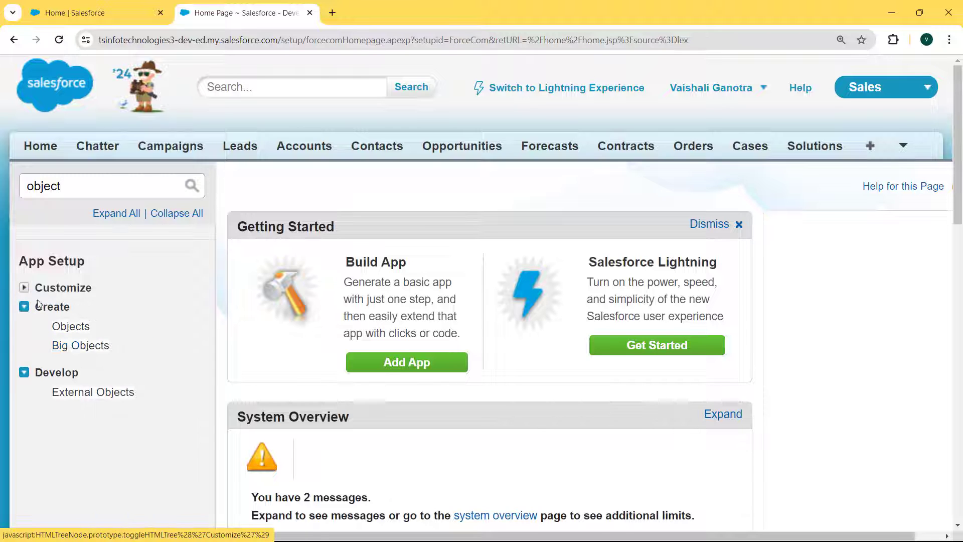
left_click(88, 331)
- Quick Find 'contact' and open Contact Fields, down to Custom Fields & Relationships
left_click(131, 181)
type("contact")
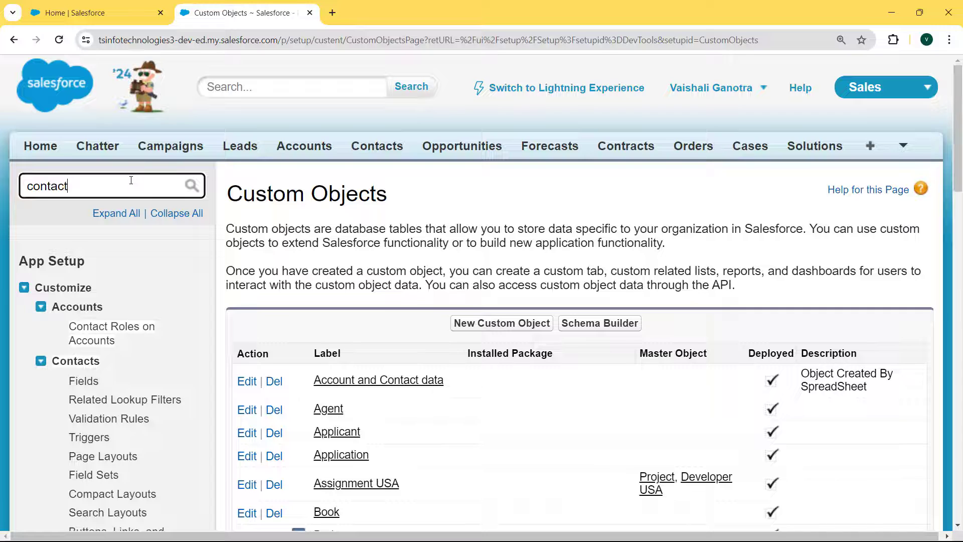
left_click(83, 381)
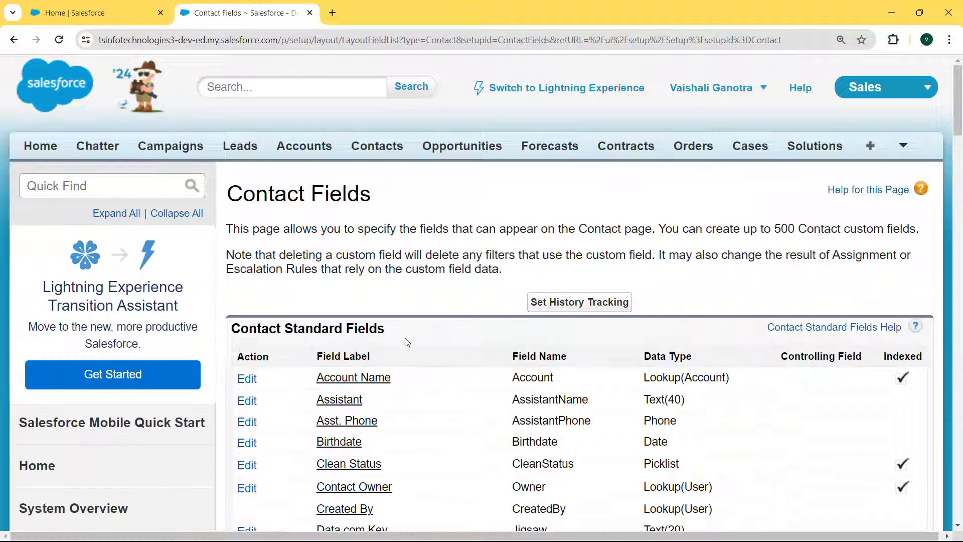
left_click_drag(958, 123, 959, 244)
scroll(545, 212, "down", 3)
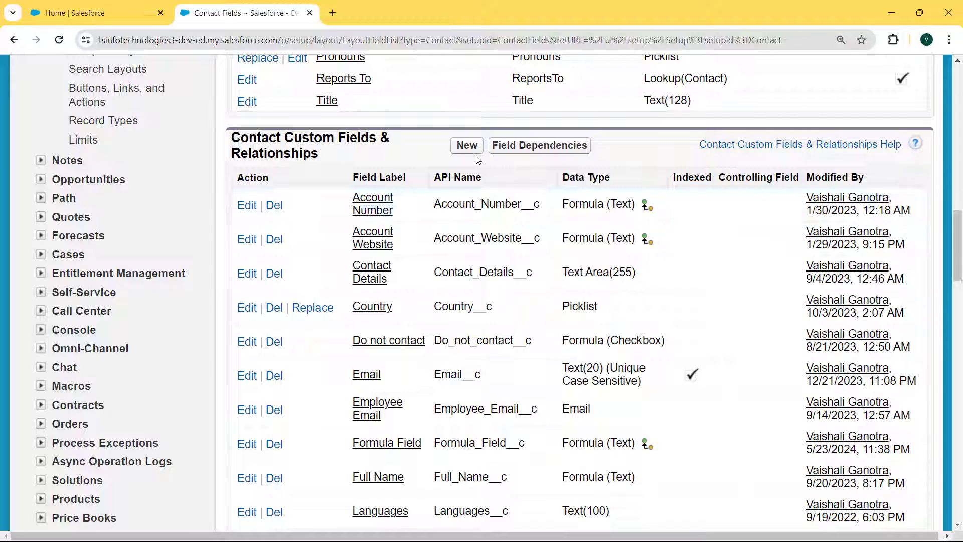
- Create a new Contact formula field labelled 'Account Site' (Account_Site) returning Text
left_click(467, 145)
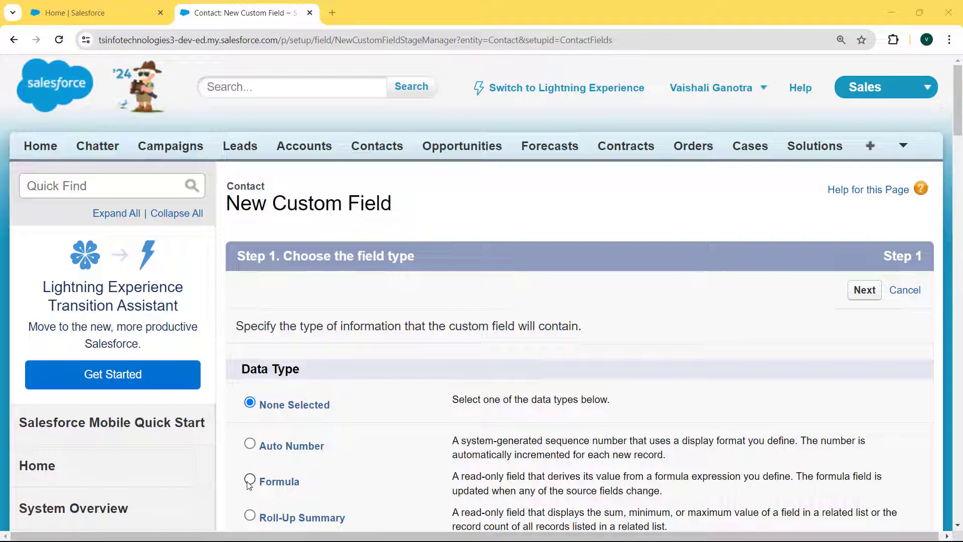
left_click(249, 481)
left_click(872, 291)
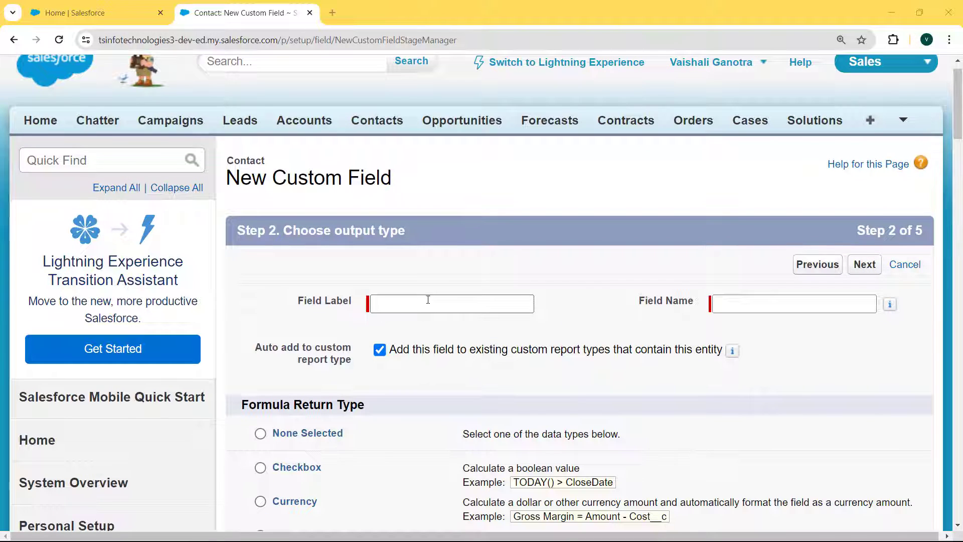
left_click(427, 301)
type("Account Site")
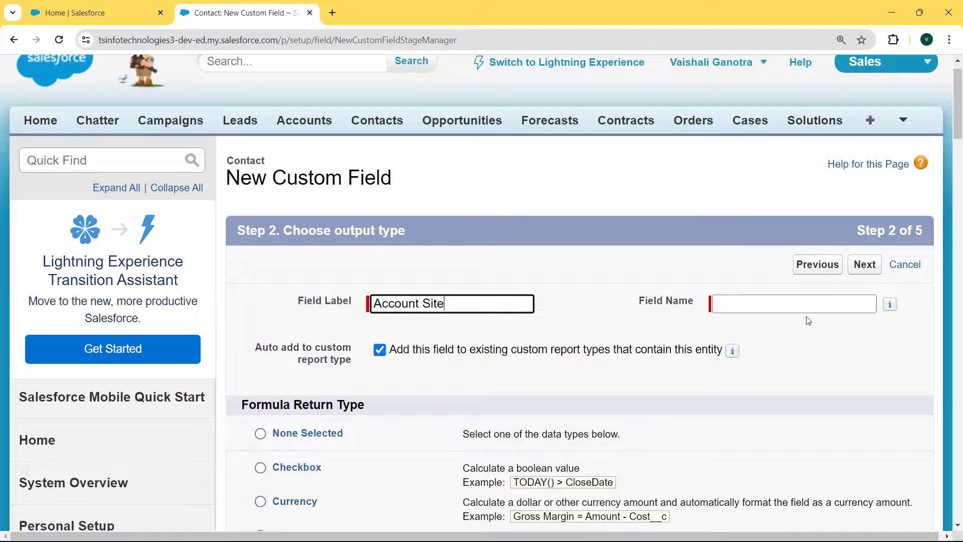
left_click(800, 306)
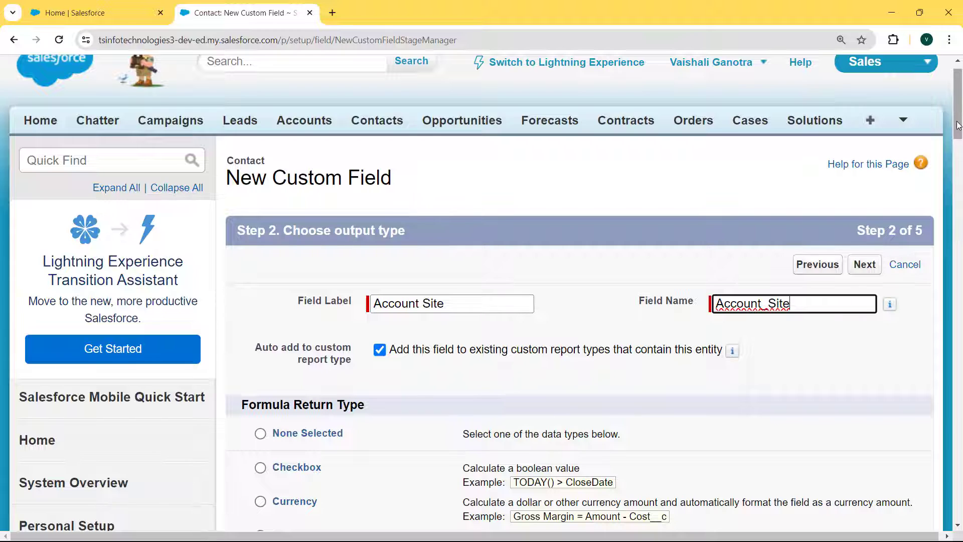
scroll(501, 236, "down", 7)
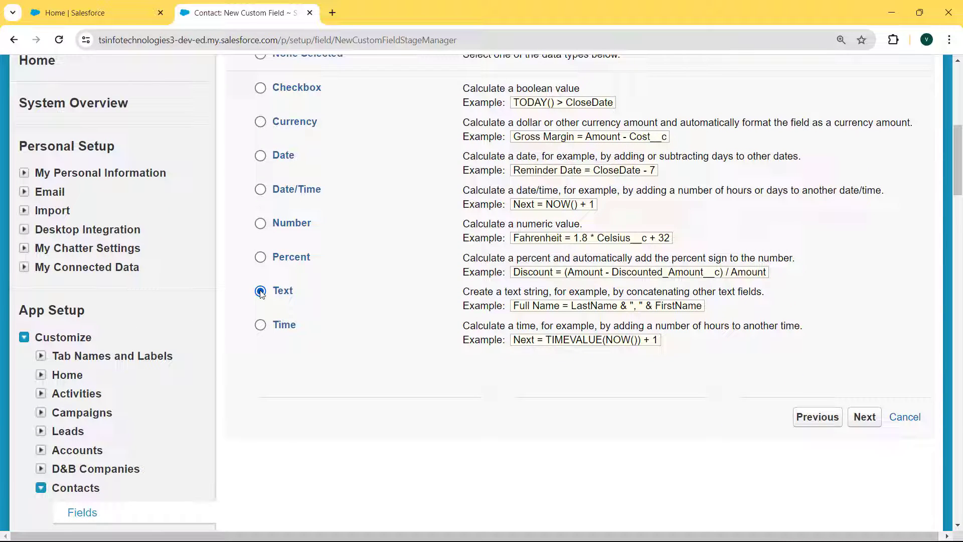
left_click(861, 419)
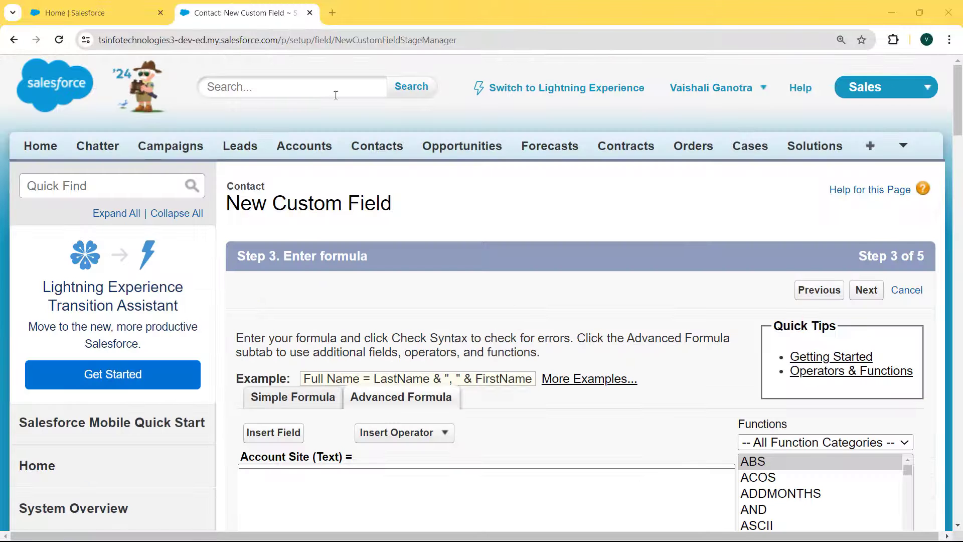
- Insert the parent Account's Account Site field into the formula as Account.Site
scroll(961, 113, "down", 1)
left_click_drag(960, 113, 960, 117)
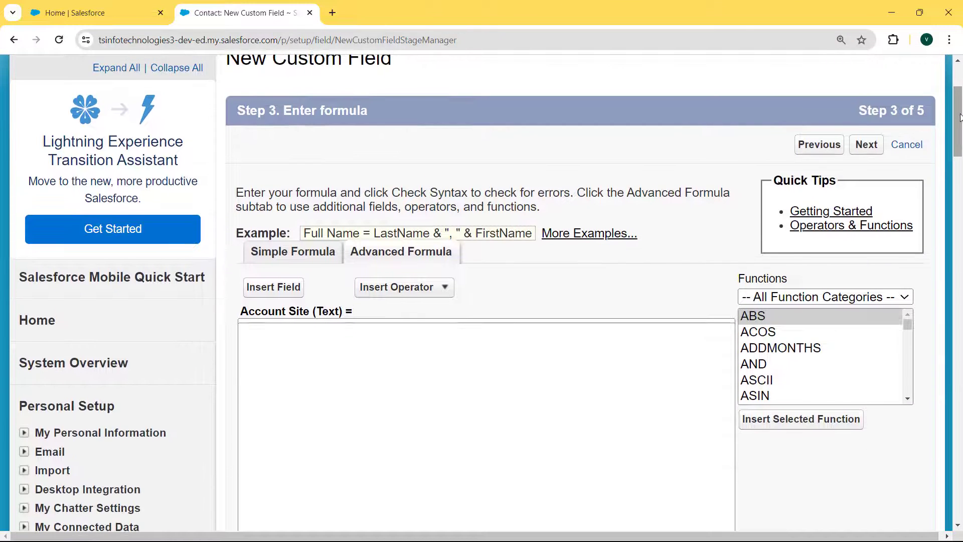
left_click(505, 339)
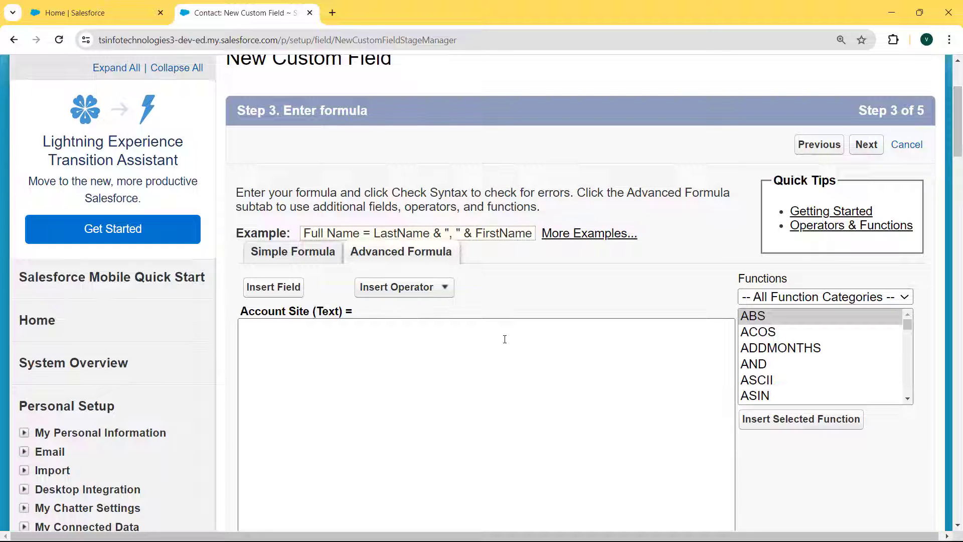
left_click(289, 288)
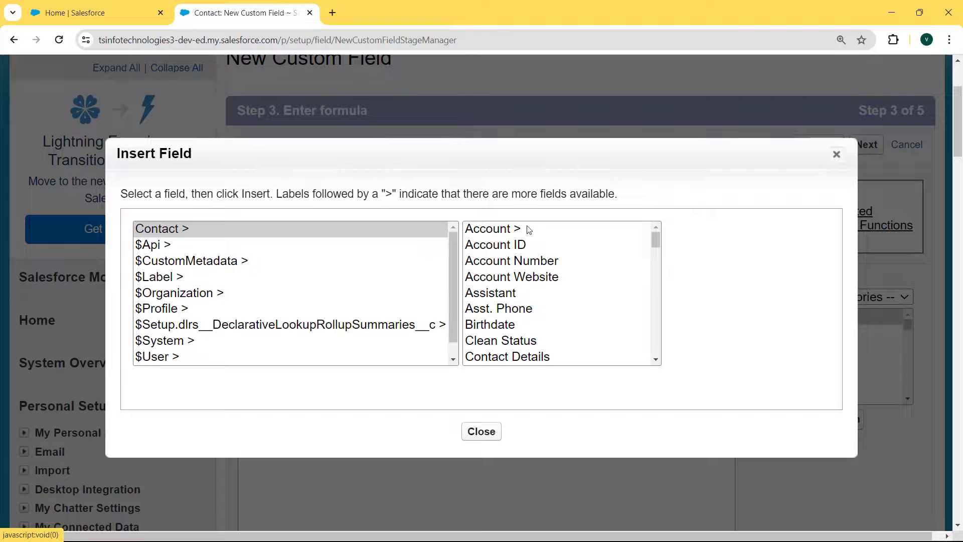
left_click(533, 231)
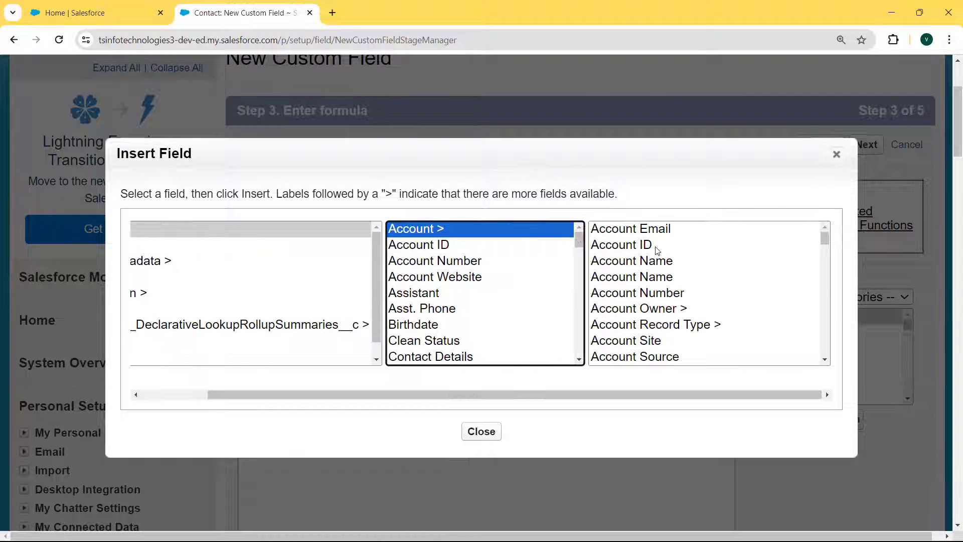
left_click_drag(824, 237, 825, 256)
left_click(657, 267)
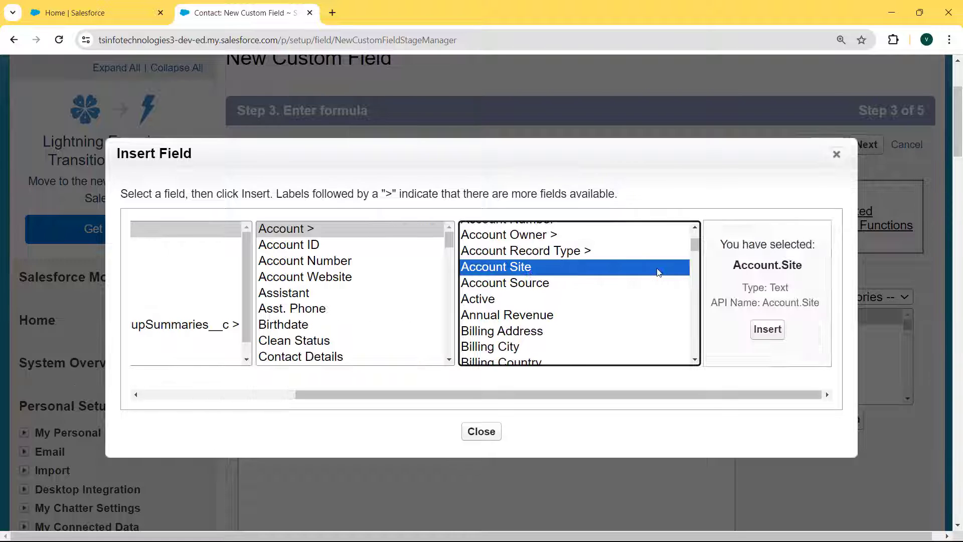
left_click(772, 341)
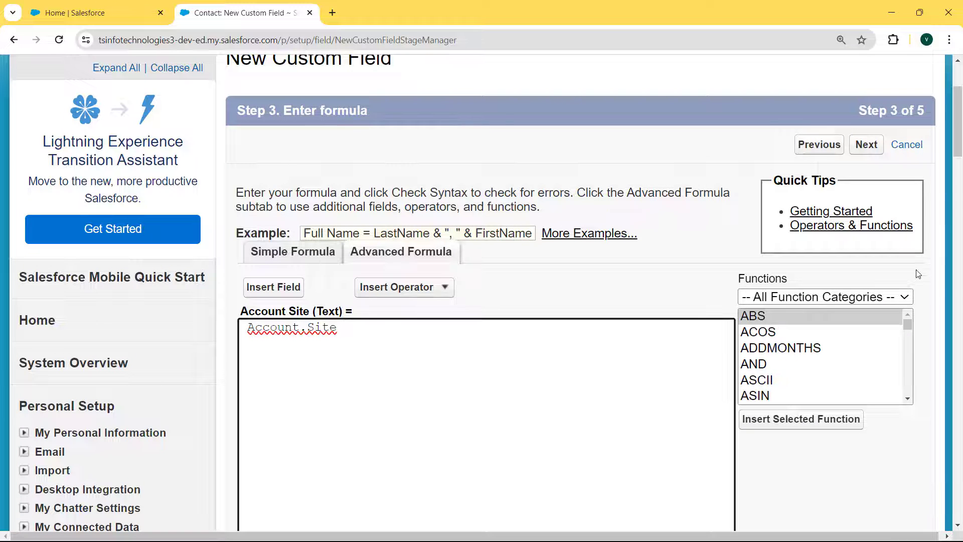
- Check the formula syntax and continue to field-level security
left_click_drag(959, 150, 959, 203)
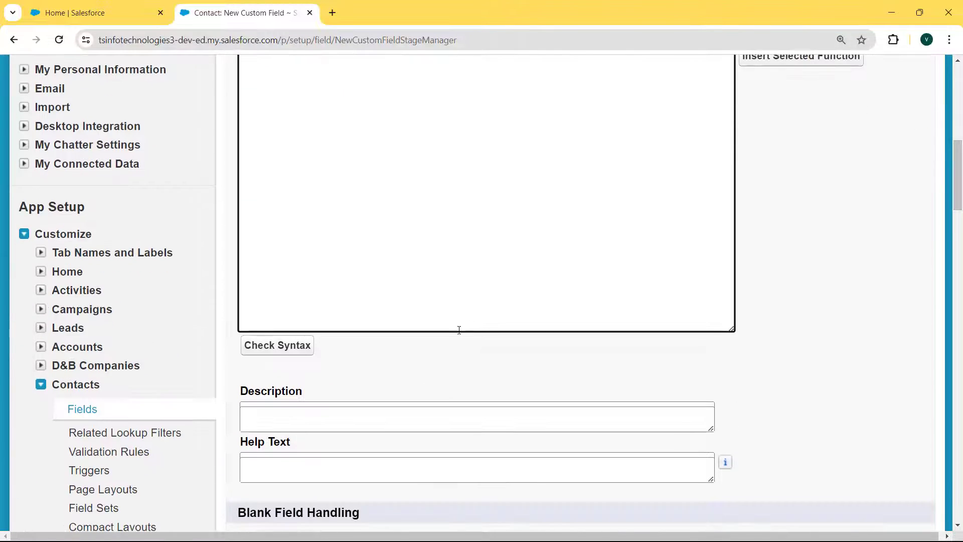
left_click(284, 351)
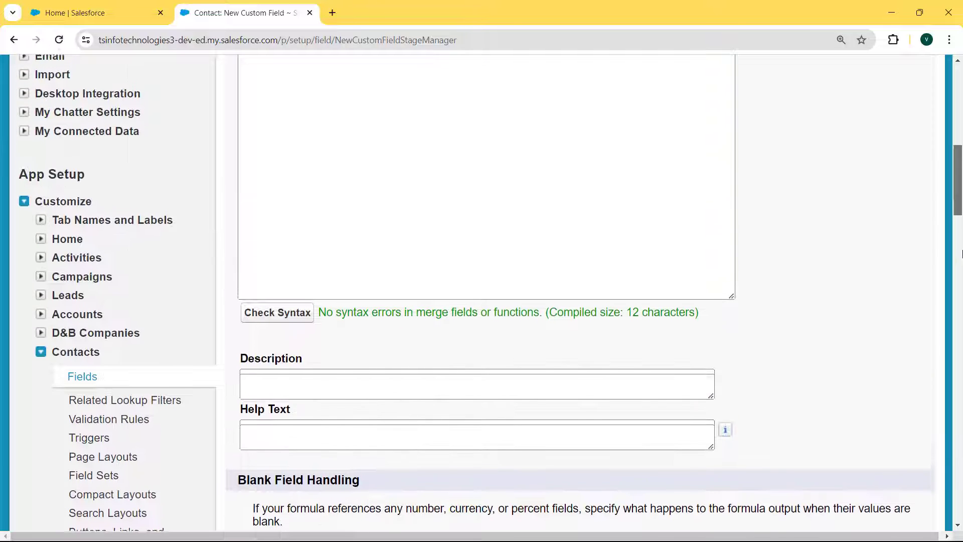
left_click(961, 251)
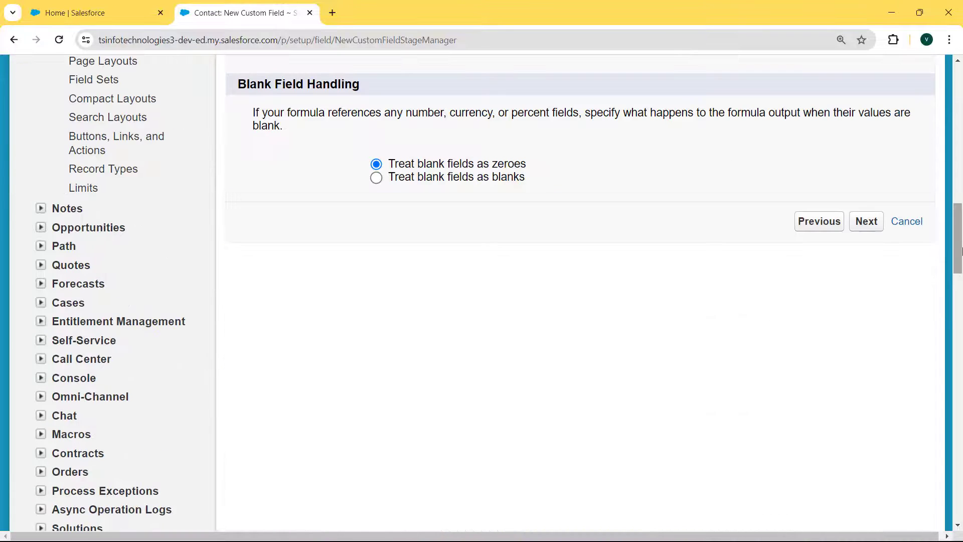
left_click(860, 222)
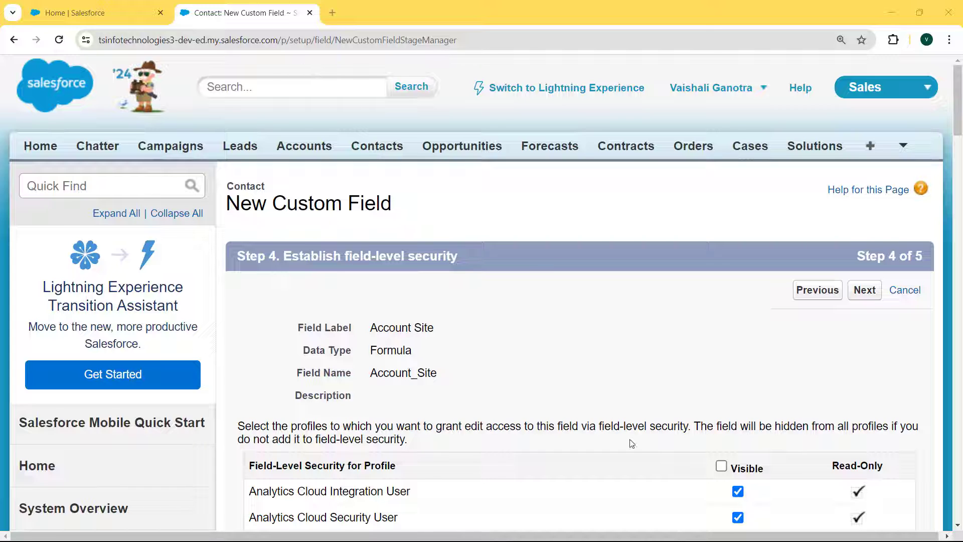
- Make Account Site visible to all profiles, keep all page layouts, and save
left_click(723, 466)
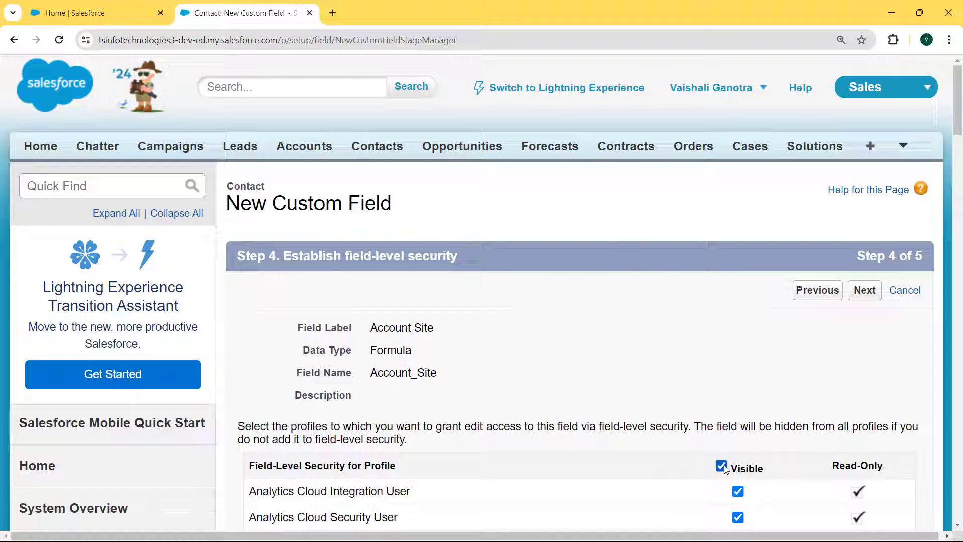
left_click(861, 299)
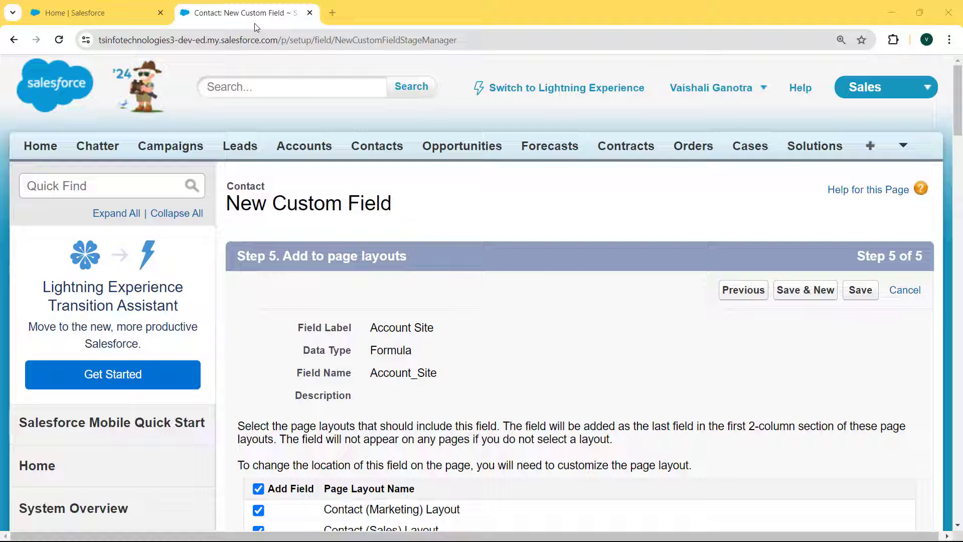
left_click(857, 291)
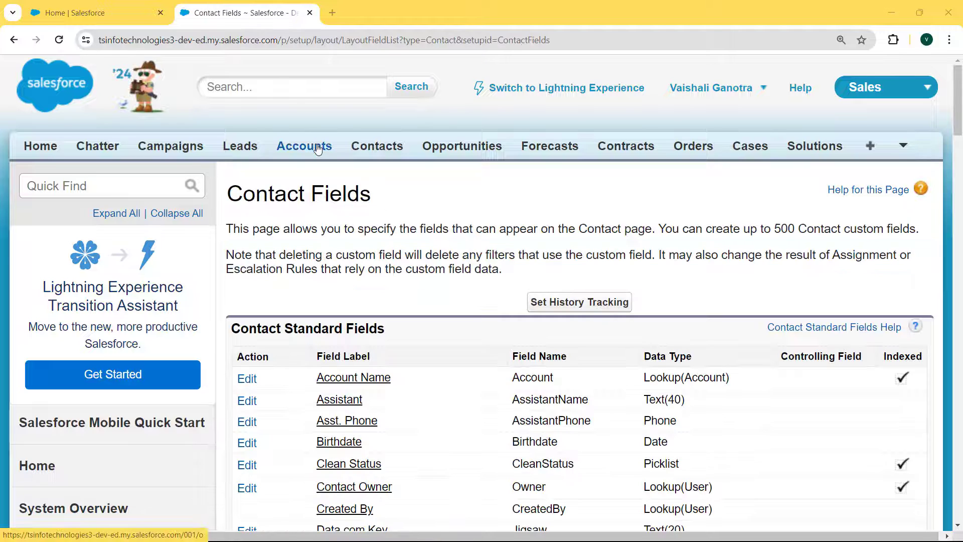
- Open the Software subscription account from the Accounts tab and scroll to its Contacts list
left_click(317, 149)
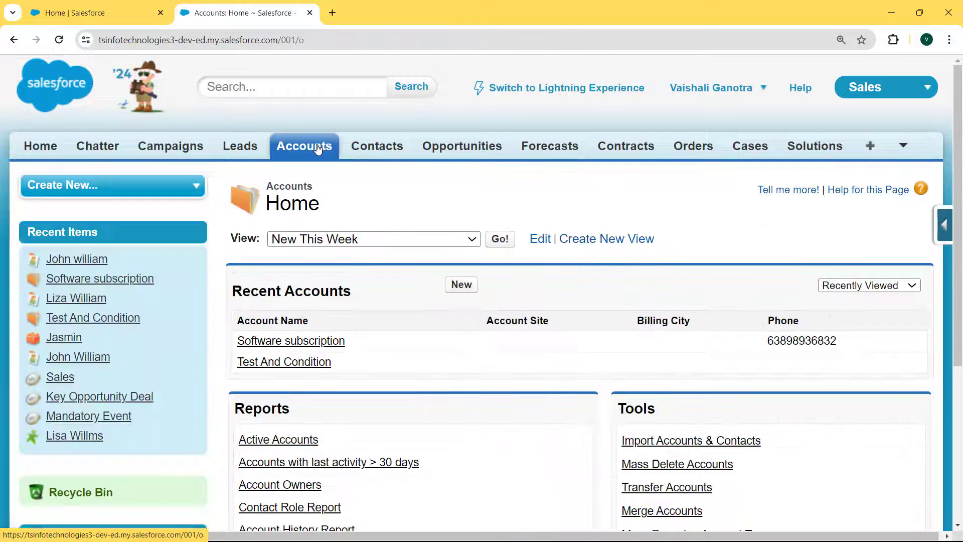
scroll(321, 117, "down", 1)
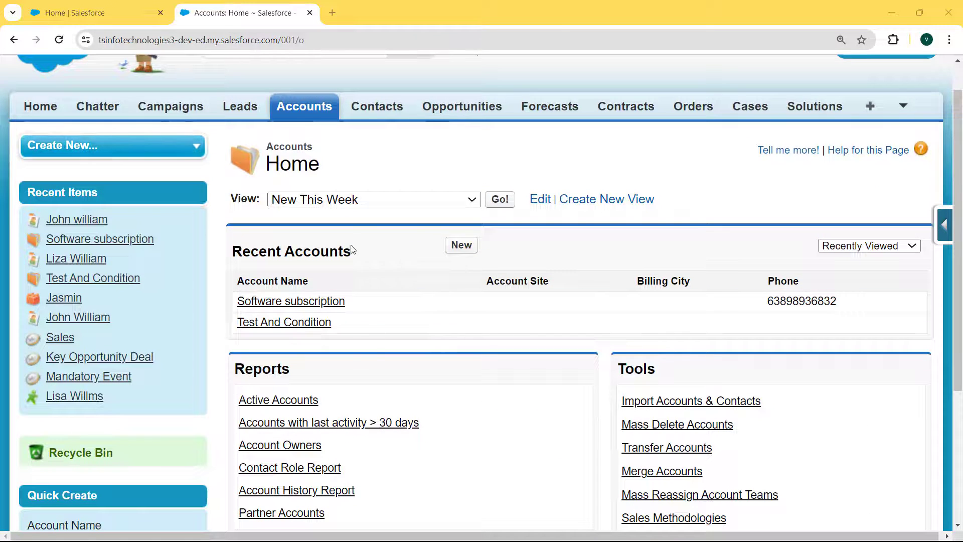
left_click(288, 304)
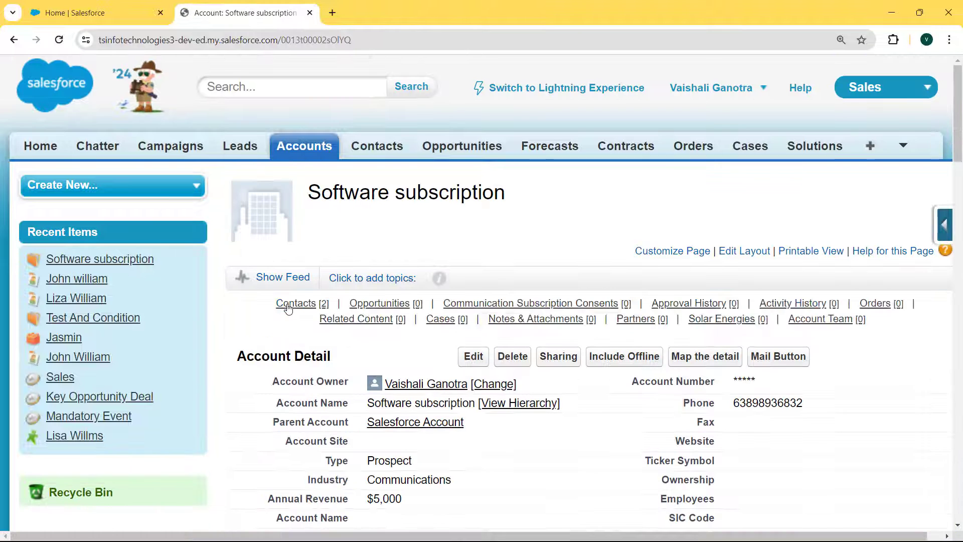
left_click_drag(958, 140, 959, 332)
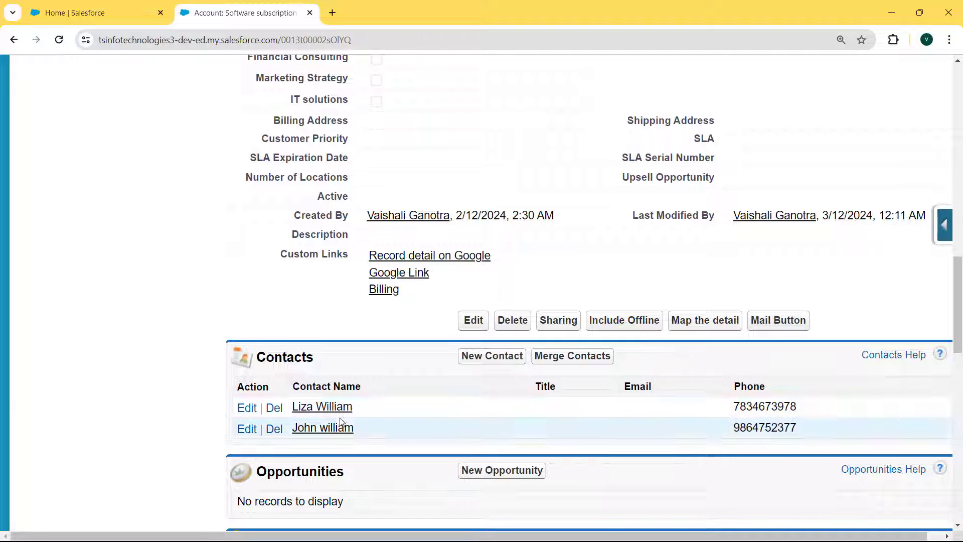
- Open the account's second contact and highlight its blank Account Site field
left_click(334, 434)
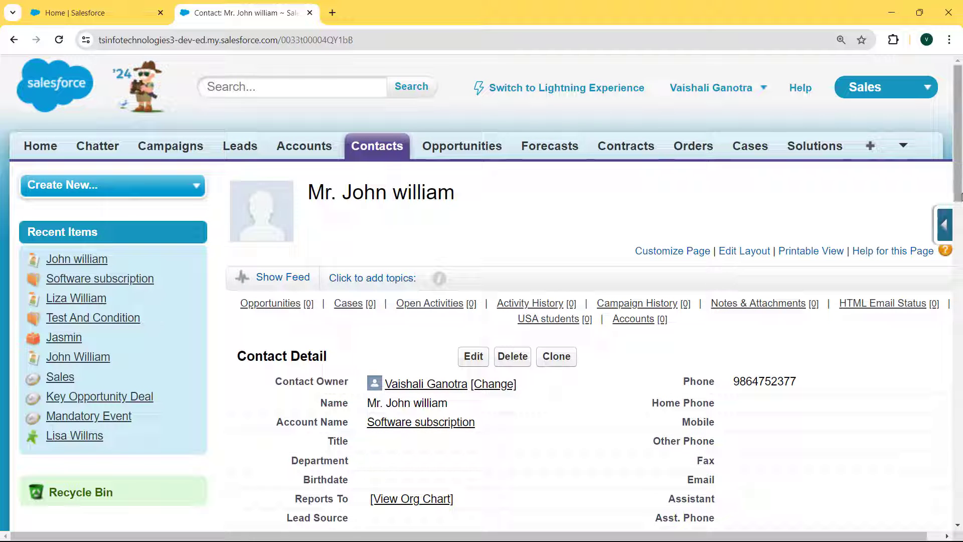
left_click_drag(959, 188, 959, 268)
left_click_drag(287, 492, 379, 494)
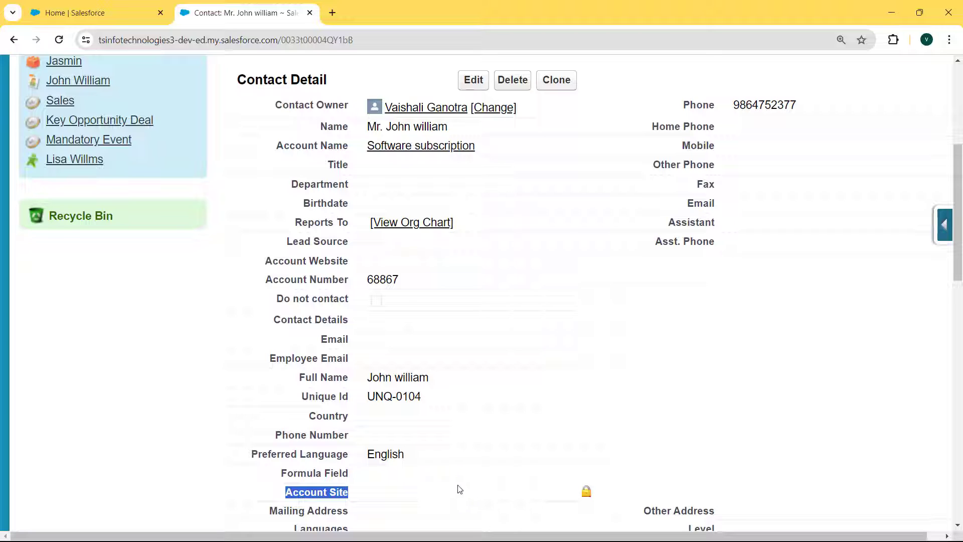